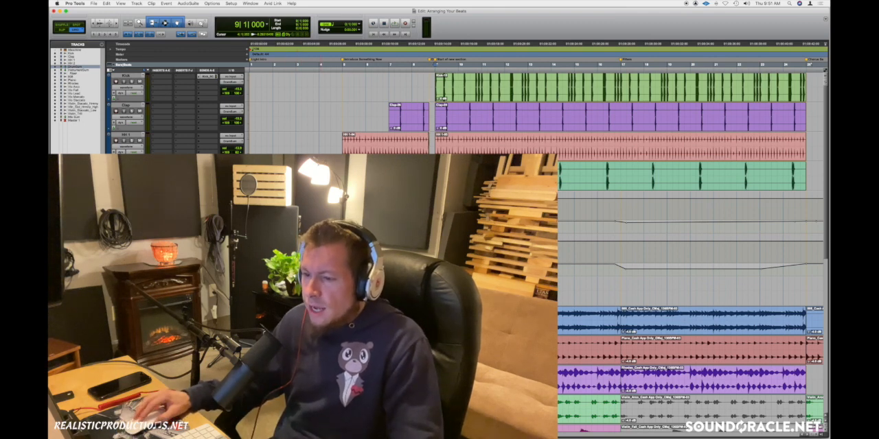
# Step: Play the arrangement from bar 5 through the transition into the new section at bar 9
pyautogui.click(313, 357)
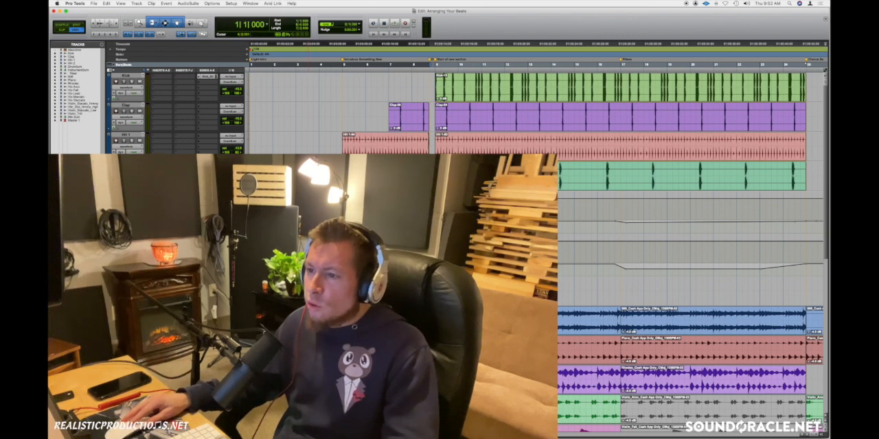
pyautogui.doubleClick(369, 171)
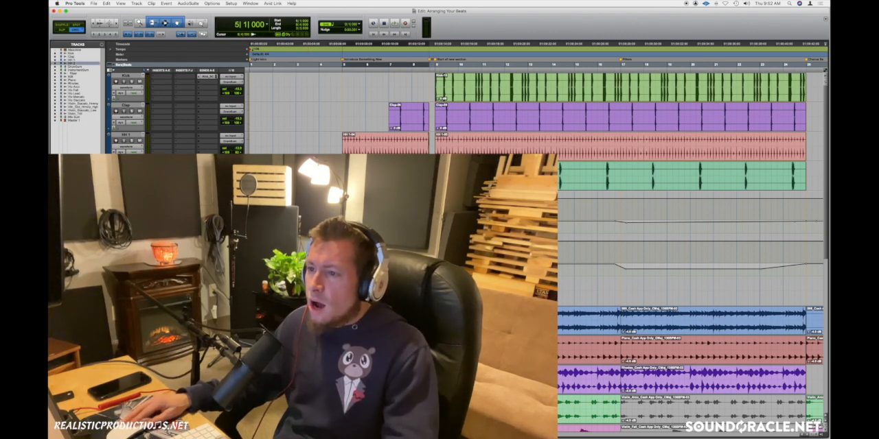
pyautogui.press('Return')
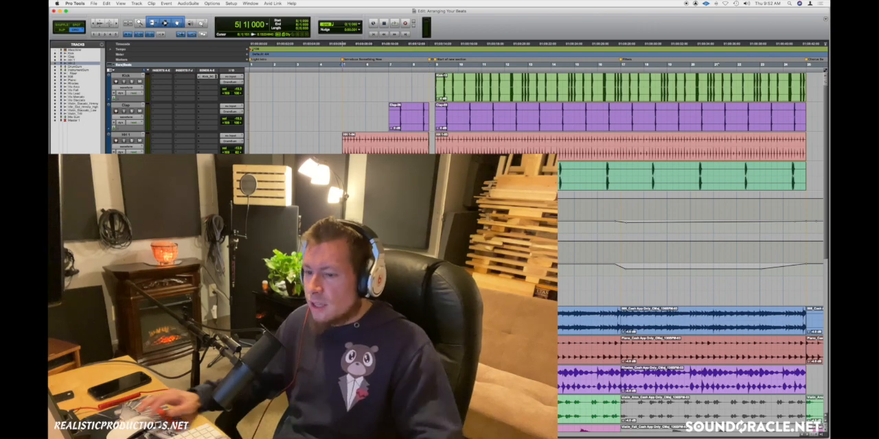
pyautogui.press('space')
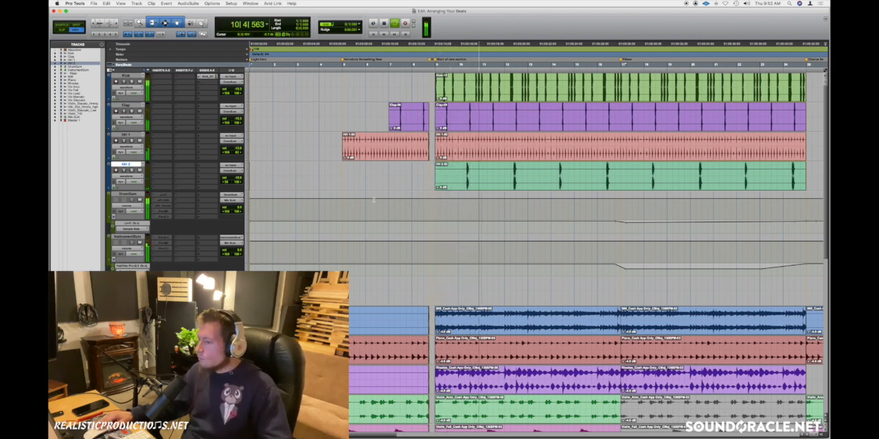
pyautogui.press('space')
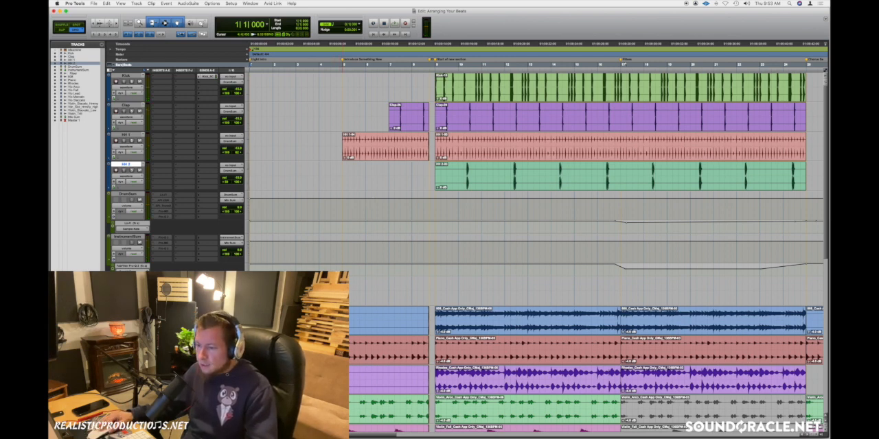
# Step: Play the intro from bar 4 into the section at bar 5 where the HH 1 hi-hats enter
pyautogui.click(342, 320)
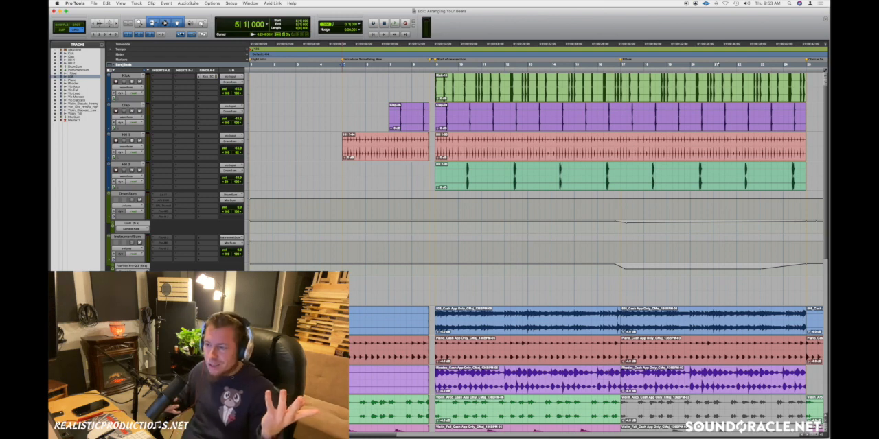
pyautogui.click(325, 291)
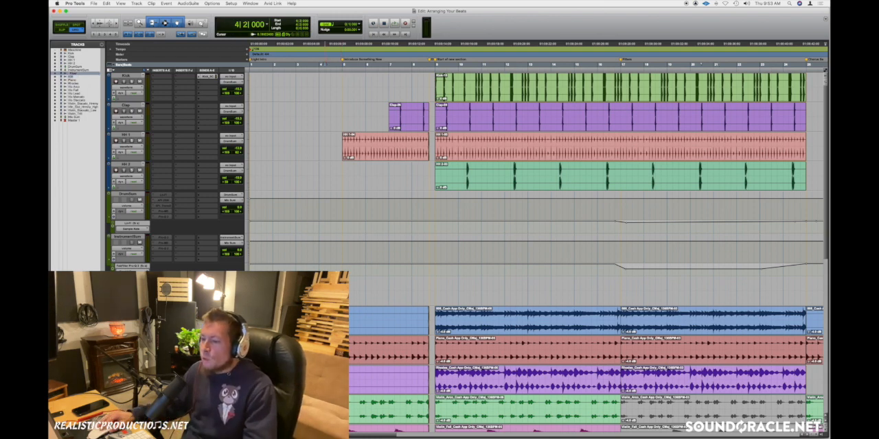
pyautogui.click(321, 291)
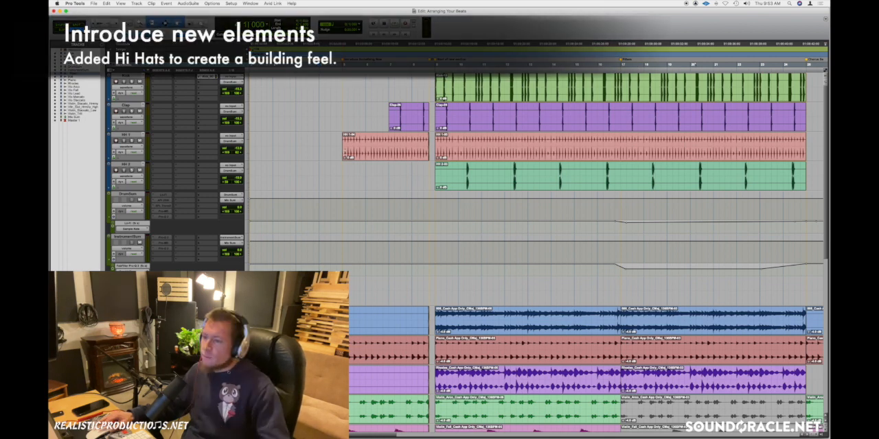
pyautogui.press('space')
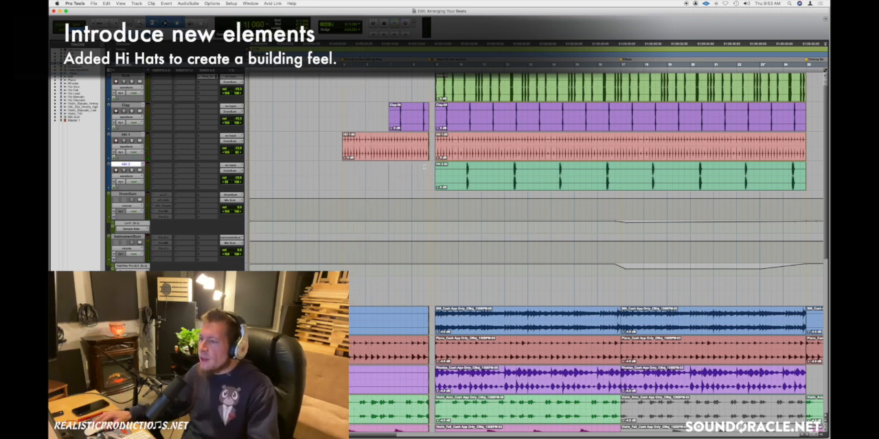
# Step: Examine the drop between the end of bar 8 and the start of bar 9 across the tracks
pyautogui.press('t')
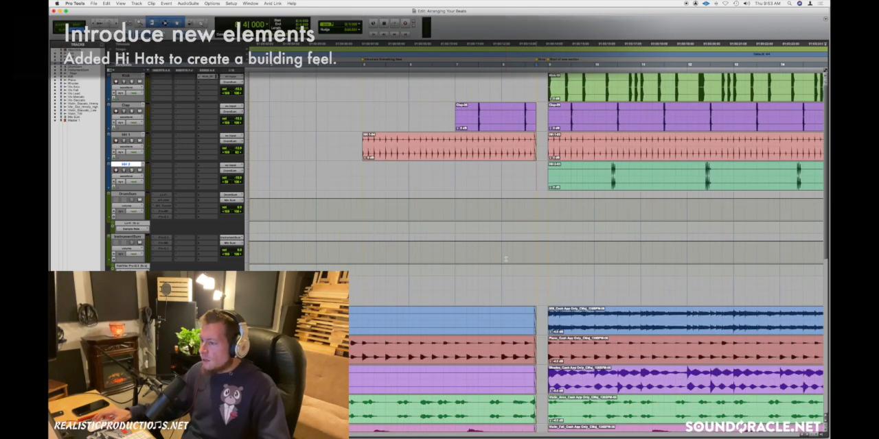
pyautogui.hscroll(2, 506, 259)
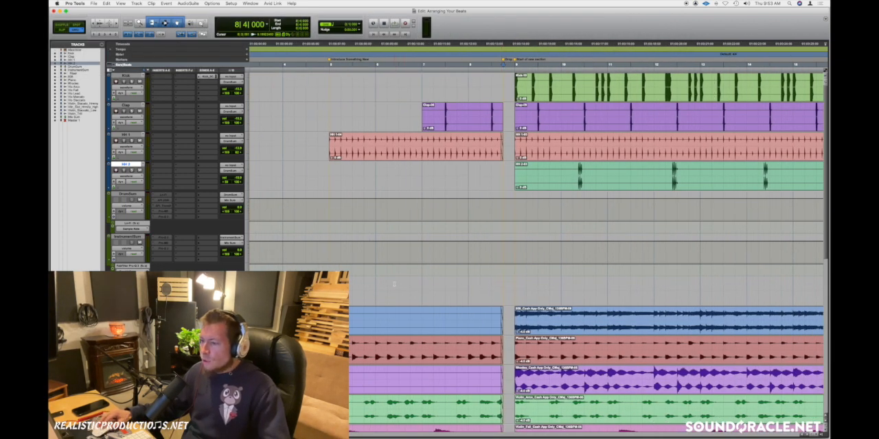
pyautogui.click(516, 283)
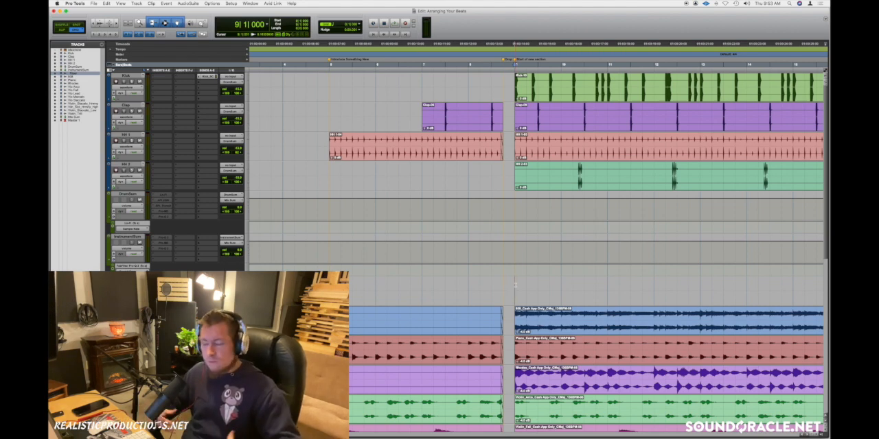
pyautogui.click(457, 283)
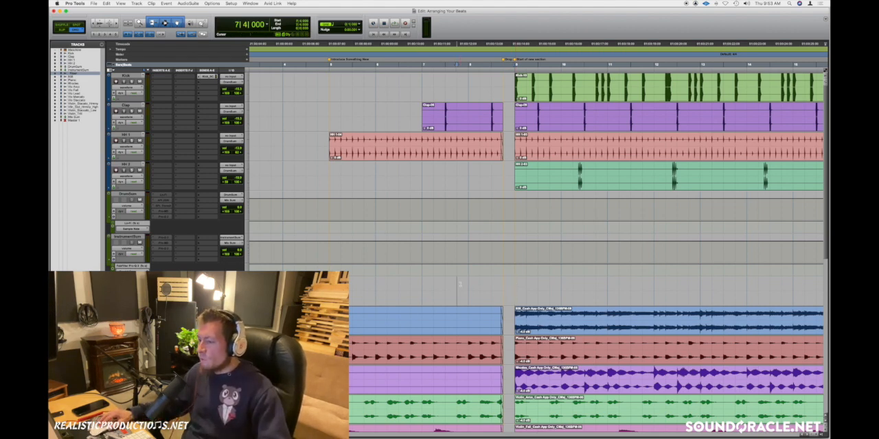
pyautogui.click(515, 285)
pyautogui.click(477, 284)
pyautogui.press('r')
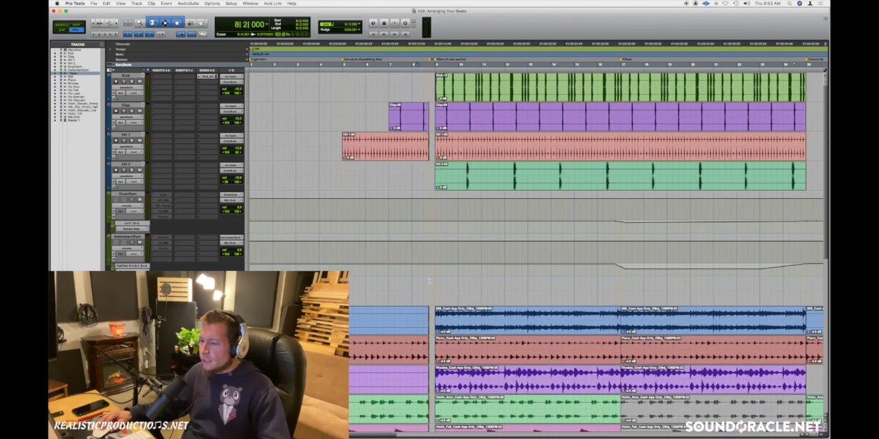
# Step: Play the build-up from bar 6 and the new section from bar 9
pyautogui.click(383, 281)
pyautogui.press('space')
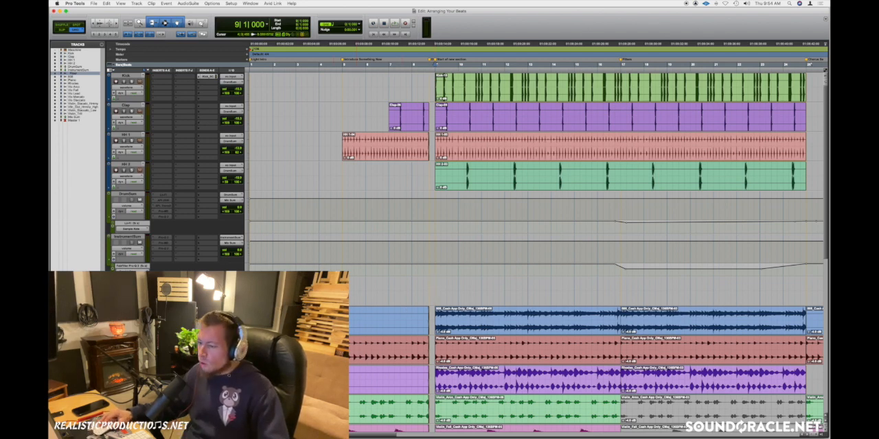
pyautogui.press('space')
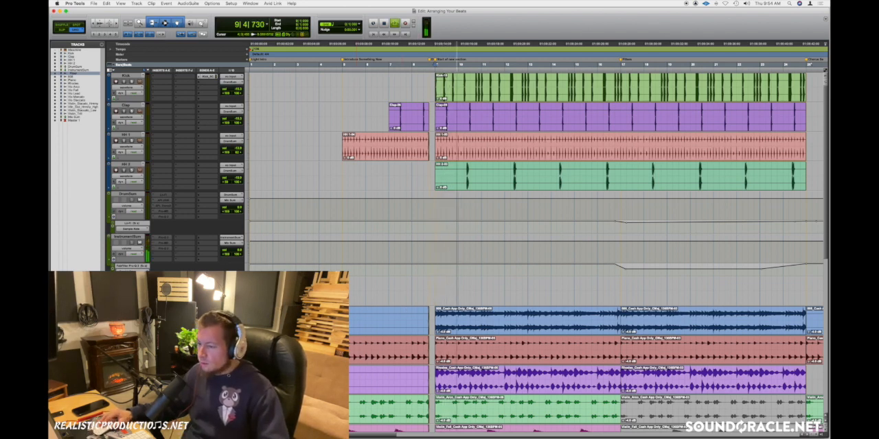
pyautogui.press('space')
# Step: Select the drop gap from 8|4|000 to bar 9 on the empty track above the 808 clips
pyautogui.click(378, 372)
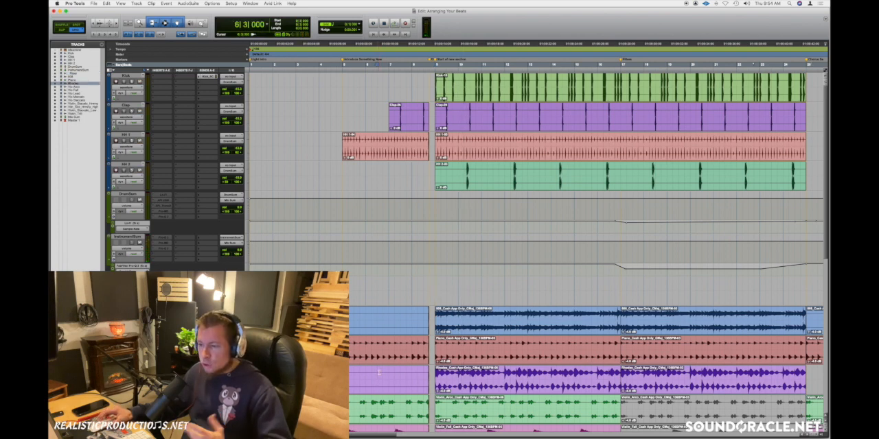
pyautogui.click(413, 281)
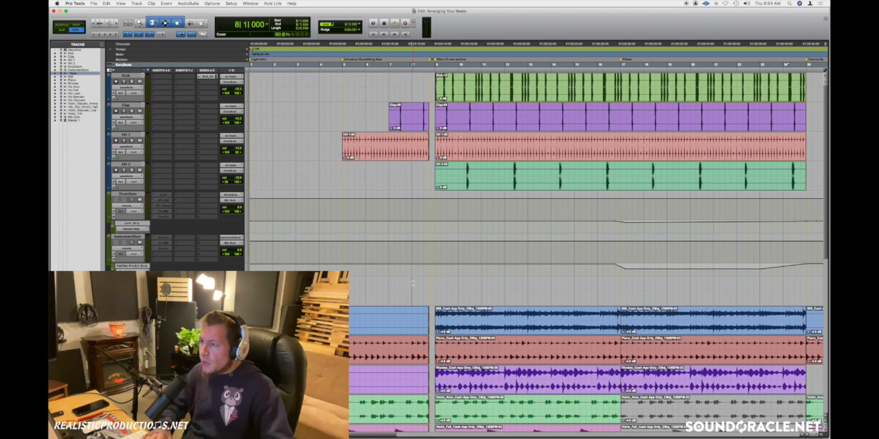
pyautogui.press('super+bracketright')
pyautogui.hscroll(5, 440, 301)
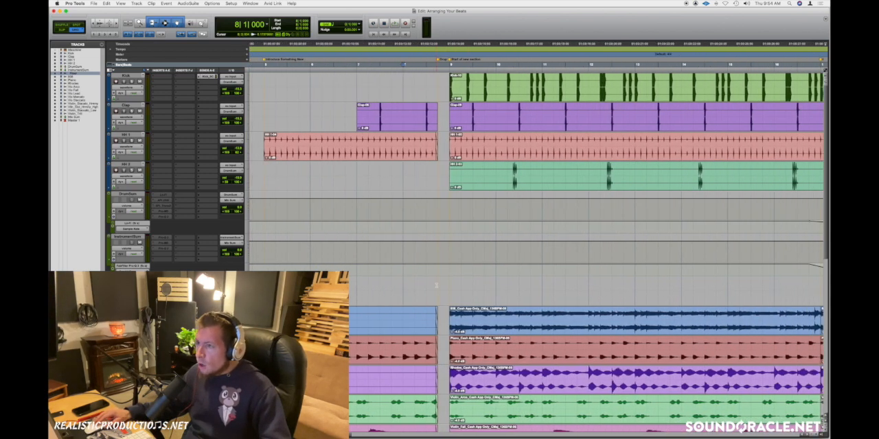
pyautogui.moveTo(439, 285); pyautogui.dragTo(449, 283)
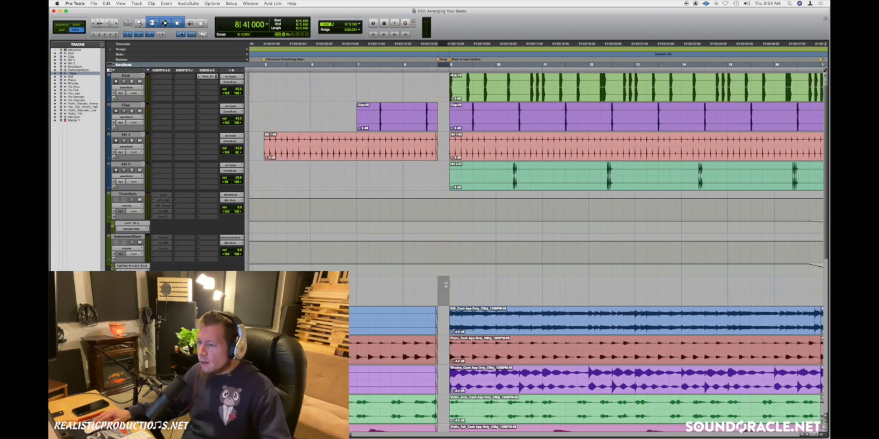
# Step: Play the drop from bar 7 into the start of the new section
pyautogui.click(406, 283)
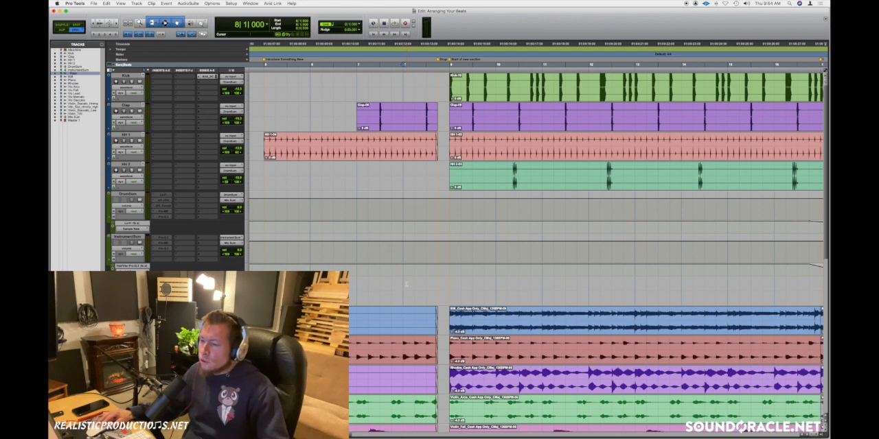
pyautogui.click(362, 284)
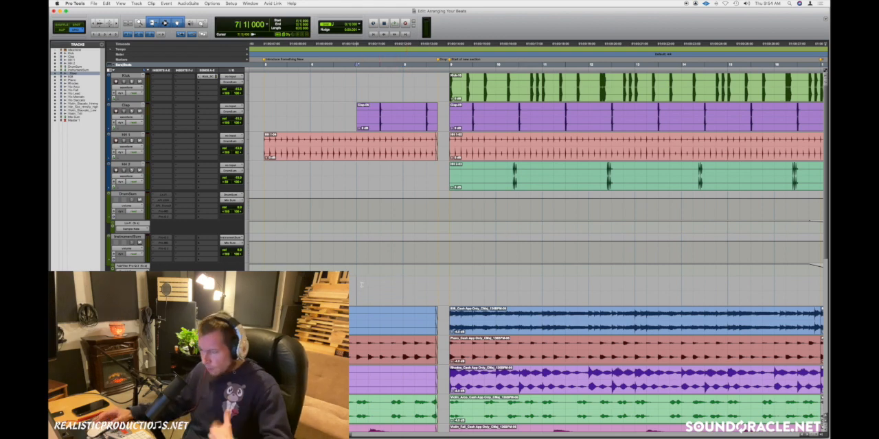
pyautogui.press('space')
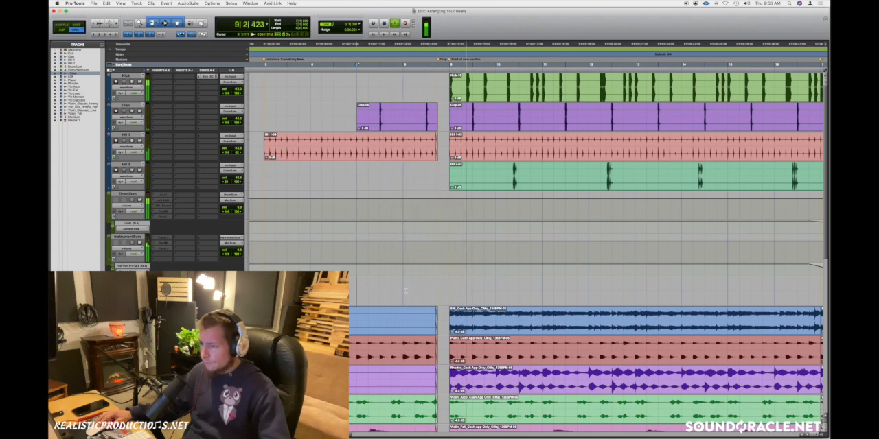
pyautogui.press('space')
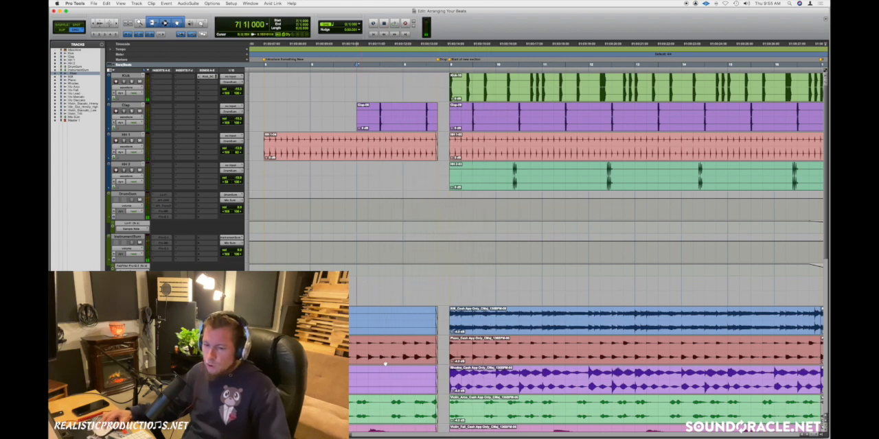
# Step: Delete the short fades before the drop and extend the preceding clips on all grouped tracks to bar 9, closing the gap
pyautogui.click(437, 337)
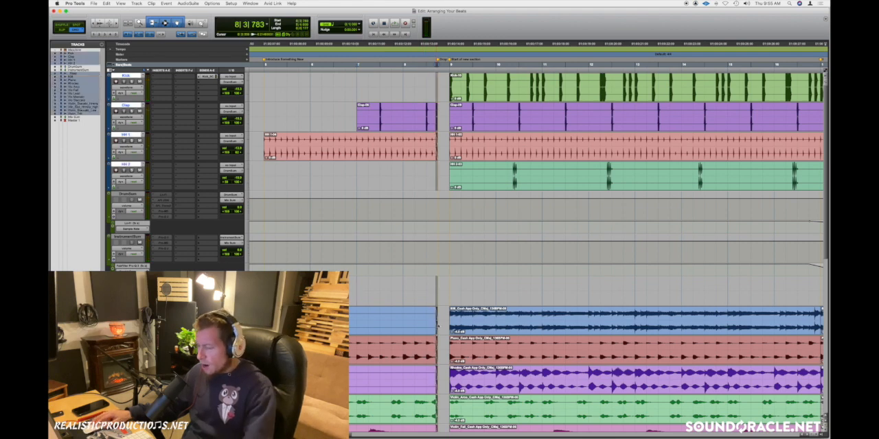
pyautogui.press('Delete')
pyautogui.hotkey('shift', 'Return')
pyautogui.moveTo(437, 321); pyautogui.dragTo(448, 322)
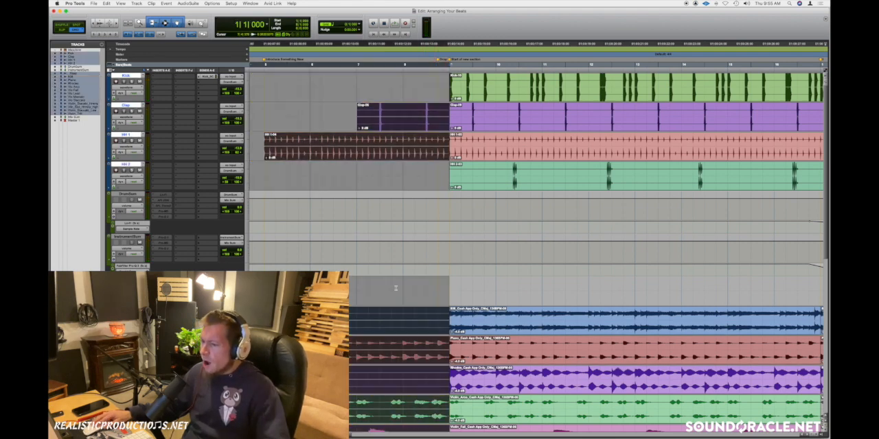
# Step: Play the version without the drop from 7|4|000 and undo the clip extension
pyautogui.click(392, 287)
pyautogui.press('space')
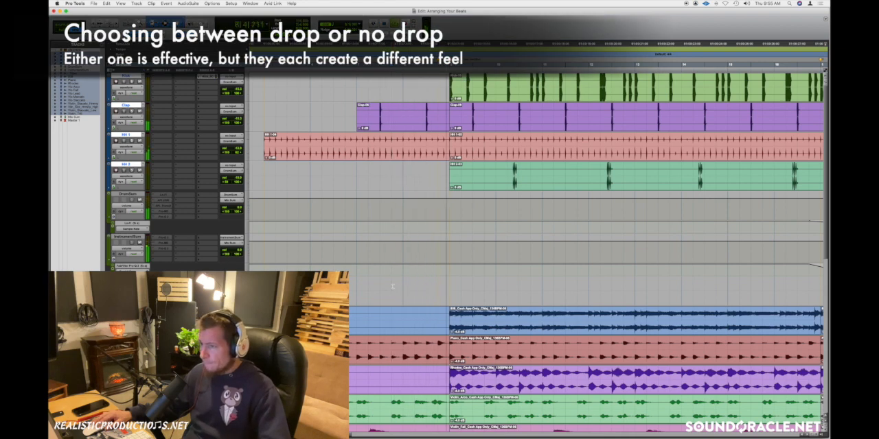
pyautogui.press('space')
pyautogui.press('super+z')
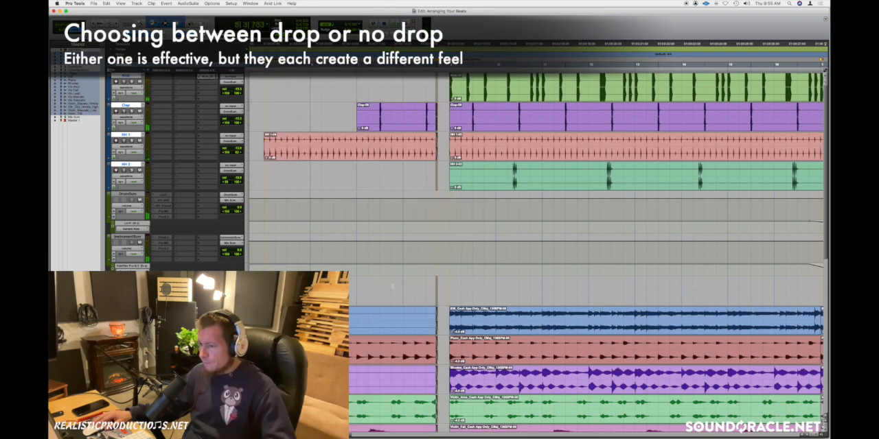
# Step: Play the version with the drop from 7|4|000 into the new section
pyautogui.press('space')
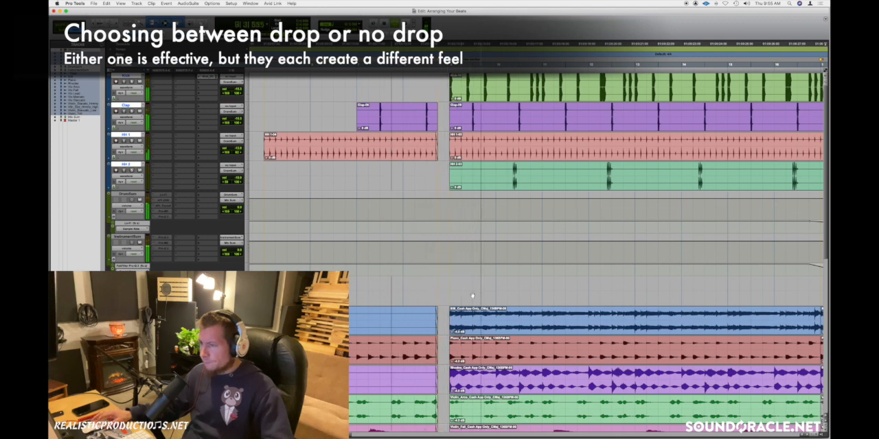
pyautogui.hscroll(2, 471, 296)
pyautogui.press('space')
pyautogui.press('r')
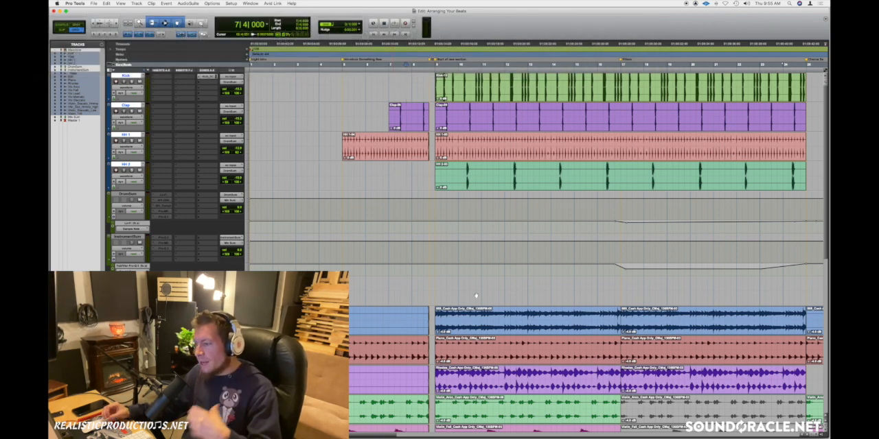
# Step: Place the edit cursor at bar 16 and activate the Lo-Fi insert on DrumSum and the Pro-Q 3 insert on InstrumentSum
pyautogui.click(599, 285)
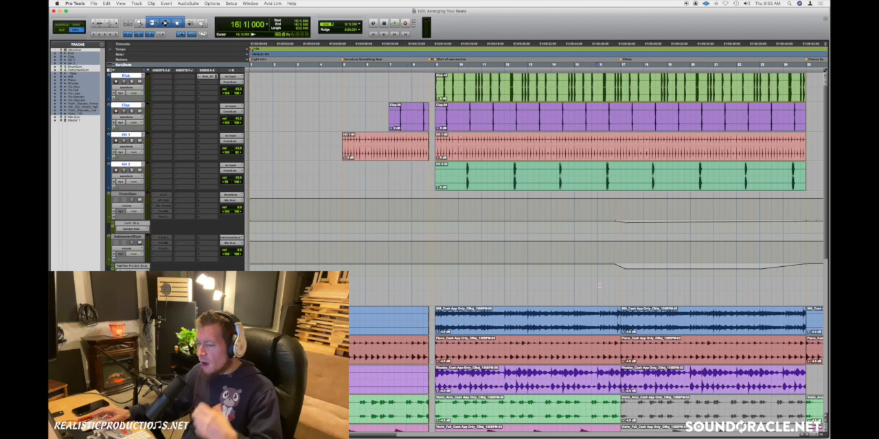
pyautogui.hscroll(5, 599, 285)
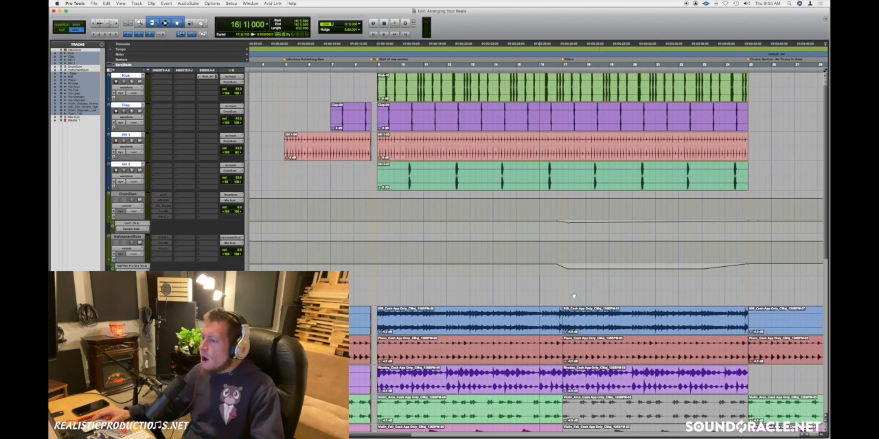
pyautogui.keyDown('ctrl'); pyautogui.keyDown('super'); pyautogui.click(165, 197); pyautogui.keyUp('super'); pyautogui.keyUp('ctrl')
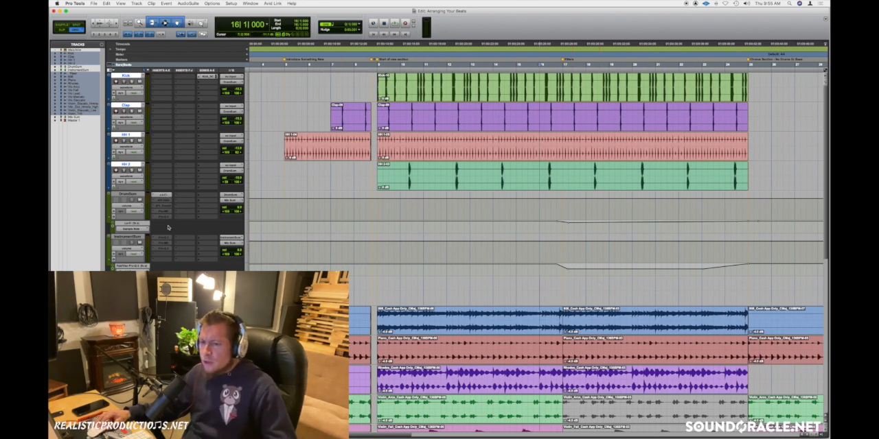
pyautogui.keyDown('ctrl'); pyautogui.keyDown('super'); pyautogui.click(165, 237); pyautogui.keyUp('super'); pyautogui.keyUp('ctrl')
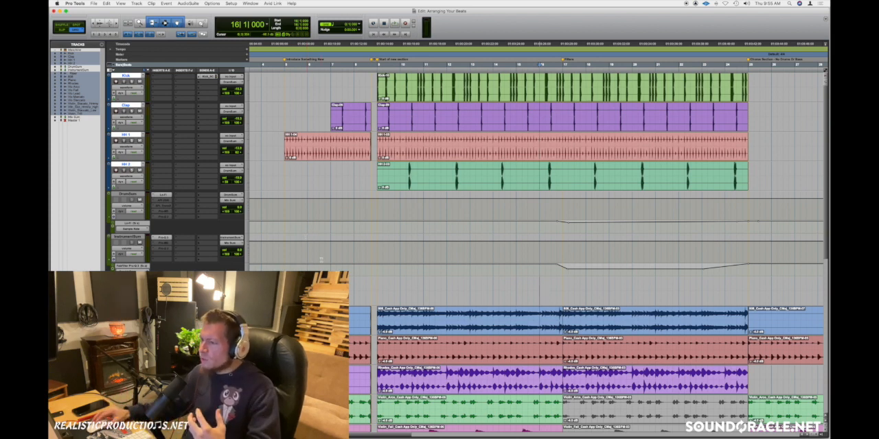
pyautogui.hscroll(3, 348, 218)
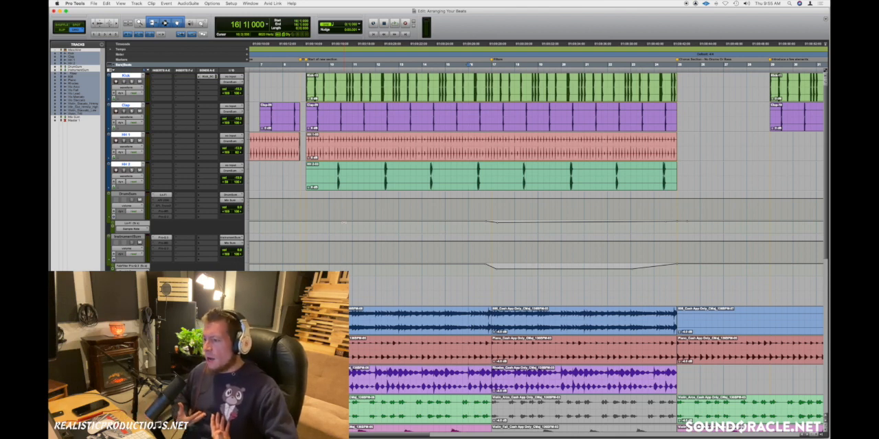
# Step: Open the Lo-Fi insert on DrumSum, move its window clear of the automation, and play the filtered section from 16|3|000
pyautogui.click(467, 219)
pyautogui.click(165, 195)
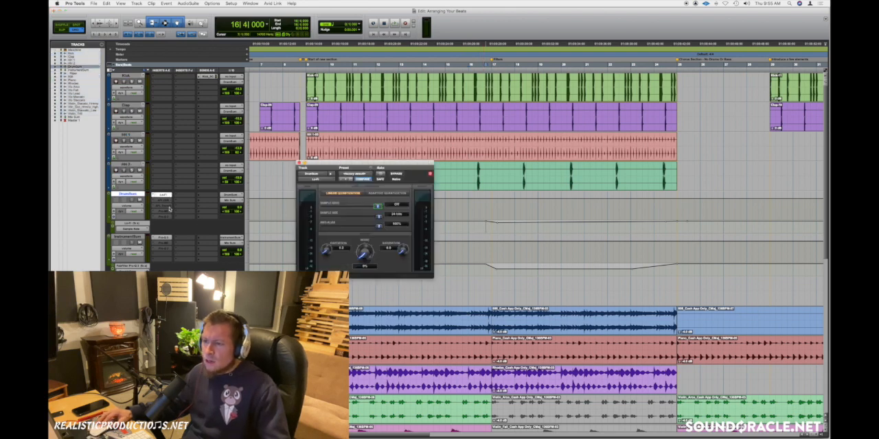
pyautogui.moveTo(336, 164); pyautogui.dragTo(314, 153)
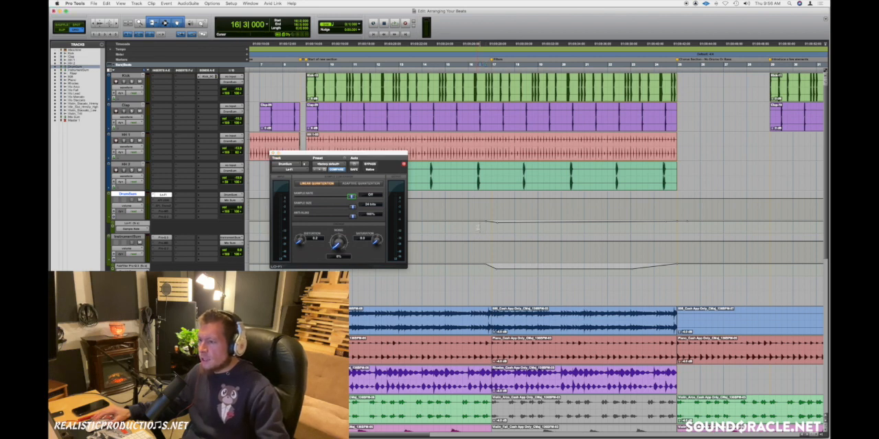
pyautogui.press('space')
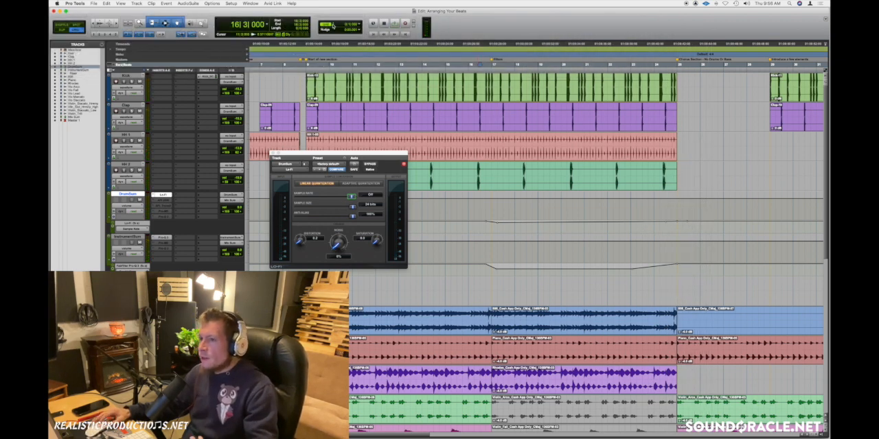
# Step: Set the grid value to one bar
pyautogui.click(333, 25)
pyautogui.click(333, 13)
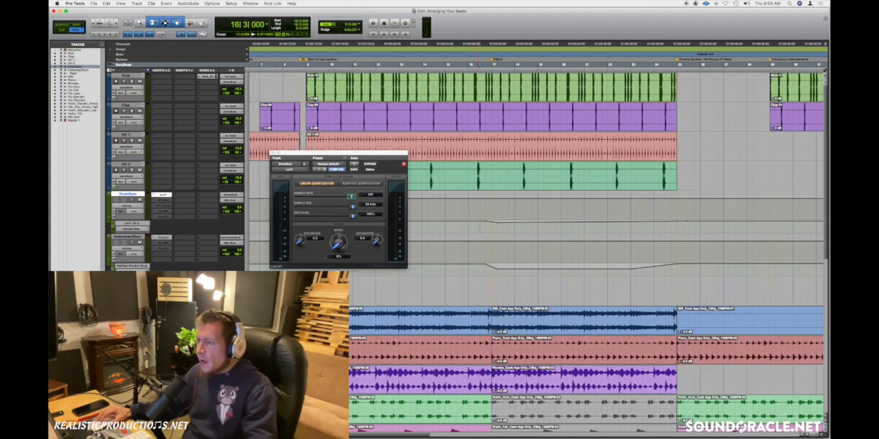
# Step: Duplicate the four drum tracks' clips from bars 17 to 25 into the following section and play the transition from bar 23
pyautogui.moveTo(492, 119); pyautogui.dragTo(677, 118)
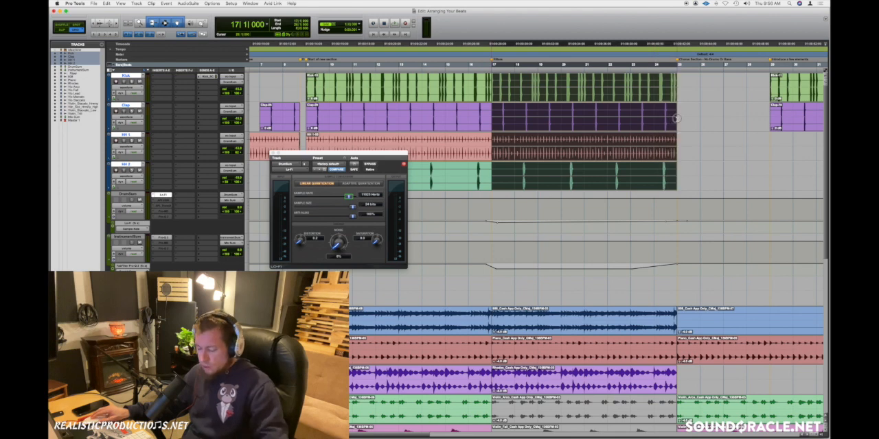
pyautogui.press('super+d')
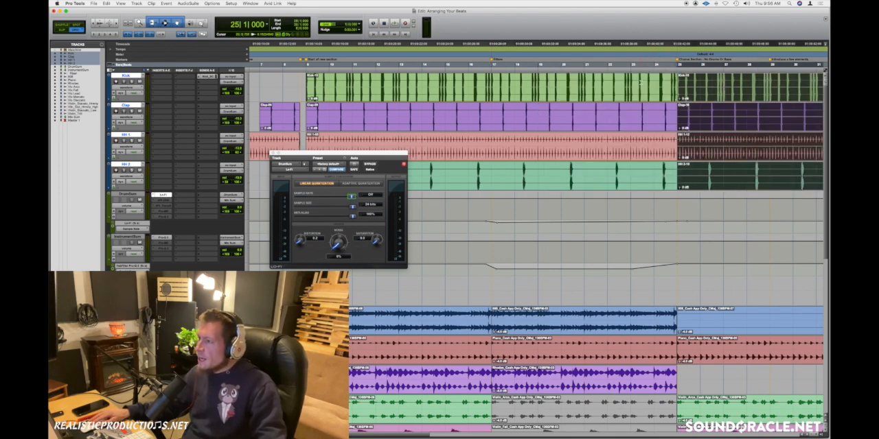
pyautogui.click(631, 81)
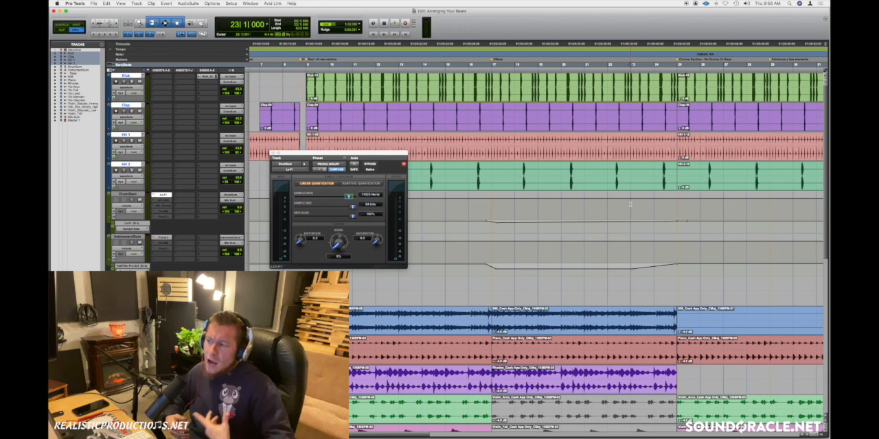
pyautogui.press('space')
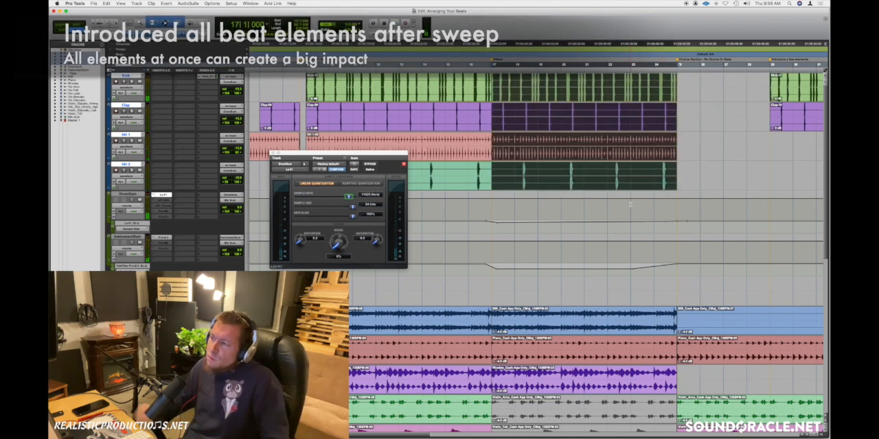
pyautogui.click(627, 203)
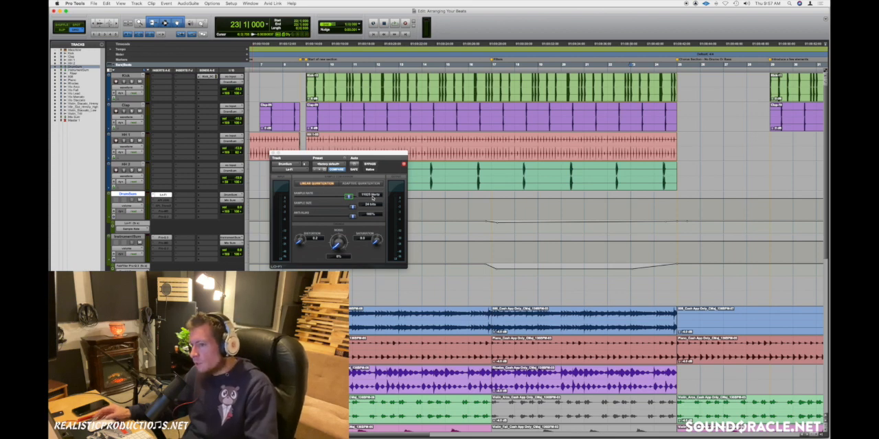
# Step: Open and close the Pro-Q 3 insert on InstrumentSum, and deactivate it along with the Lo-Fi insert on DrumSum
pyautogui.click(163, 238)
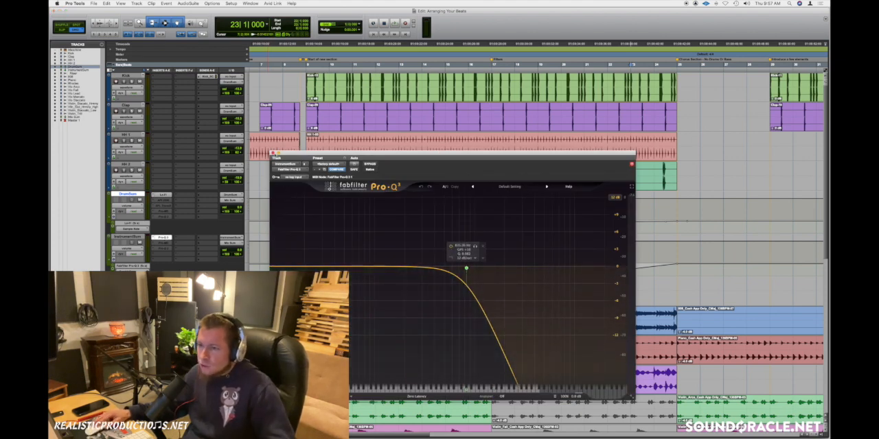
pyautogui.click(273, 153)
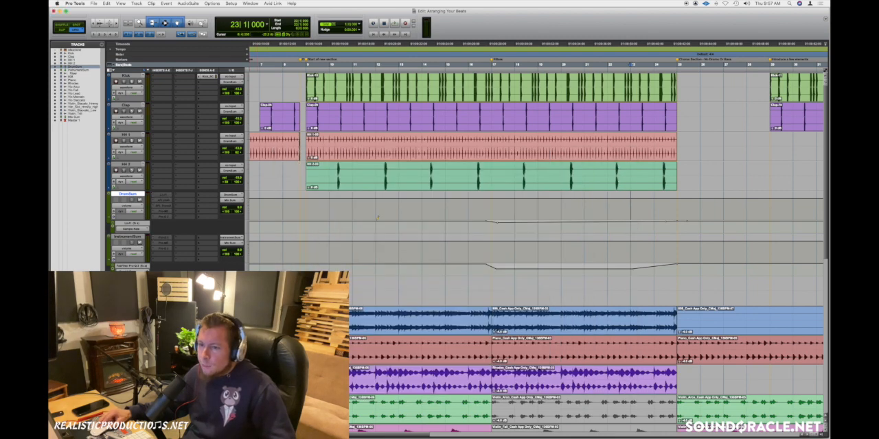
# Step: Play the arrangement from bar 24 through the chorus section without drums or bass and on past bar 33
pyautogui.hscroll(3, 524, 235)
pyautogui.hscroll(10, 580, 272)
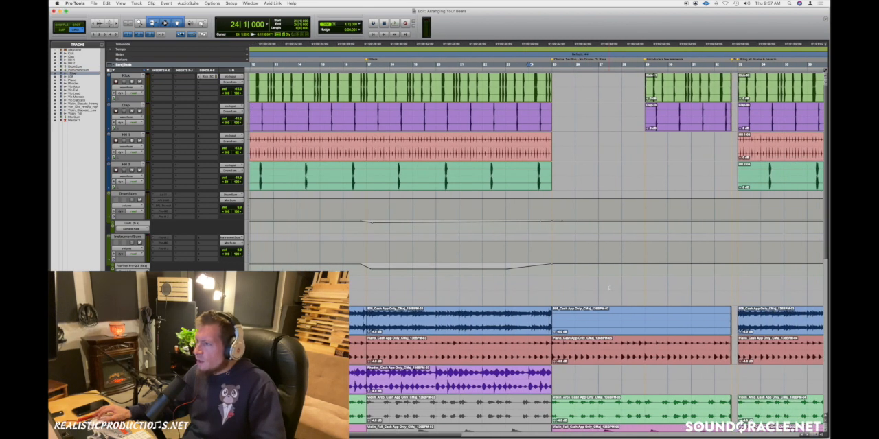
pyautogui.press('t')
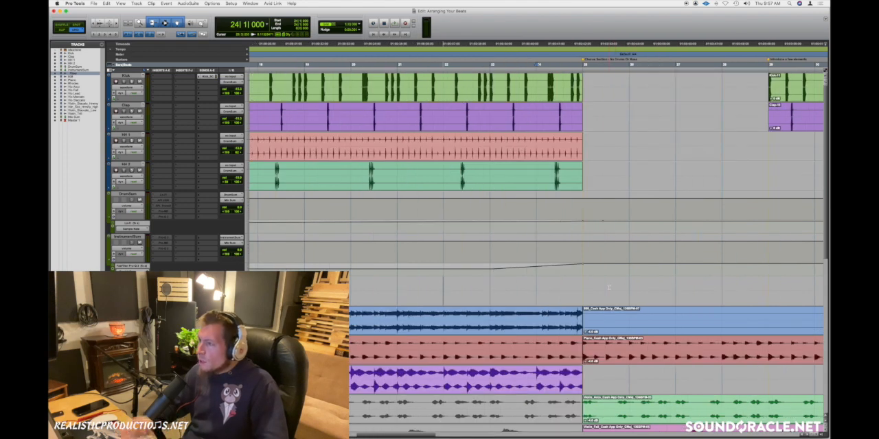
pyautogui.hscroll(7, 608, 288)
pyautogui.hscroll(1, 608, 288)
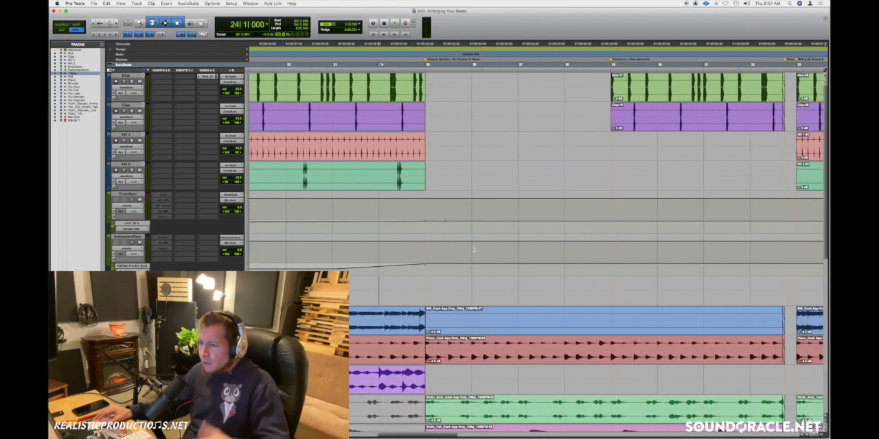
pyautogui.click(381, 166)
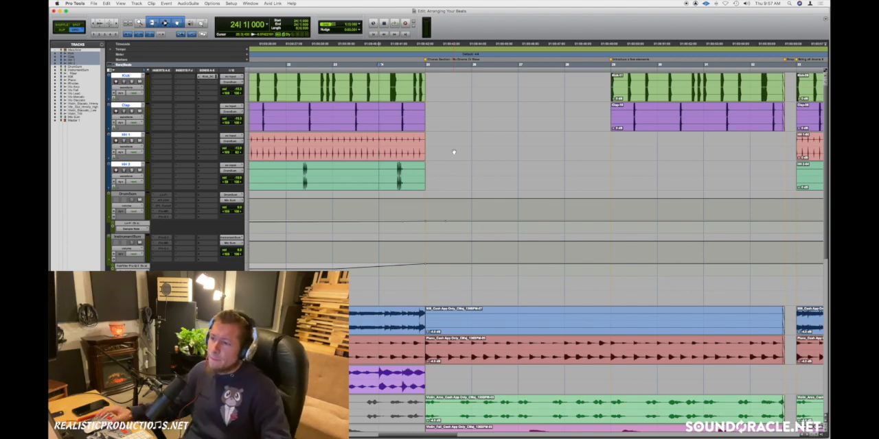
pyautogui.press('space')
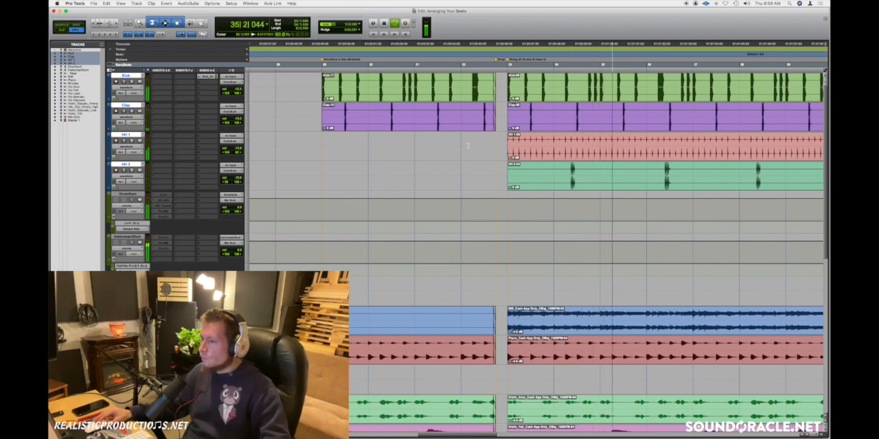
pyautogui.press('space')
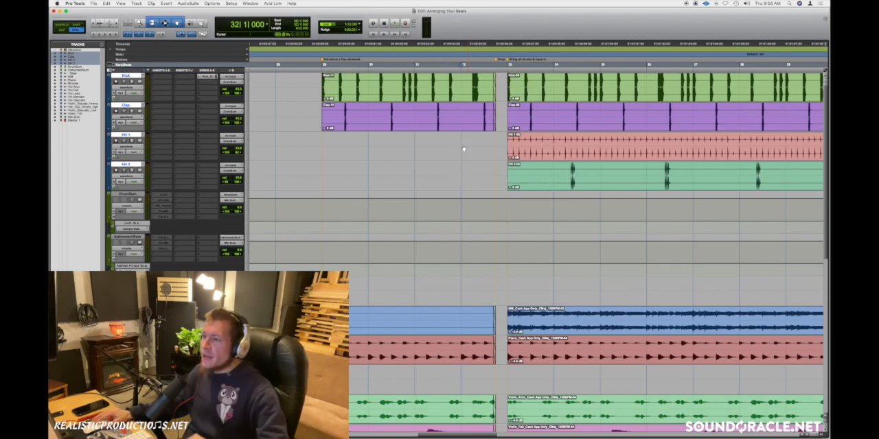
# Step: Play the section that introduces a few elements from bar 28 and place the edit cursor at bar 32
pyautogui.click(328, 142)
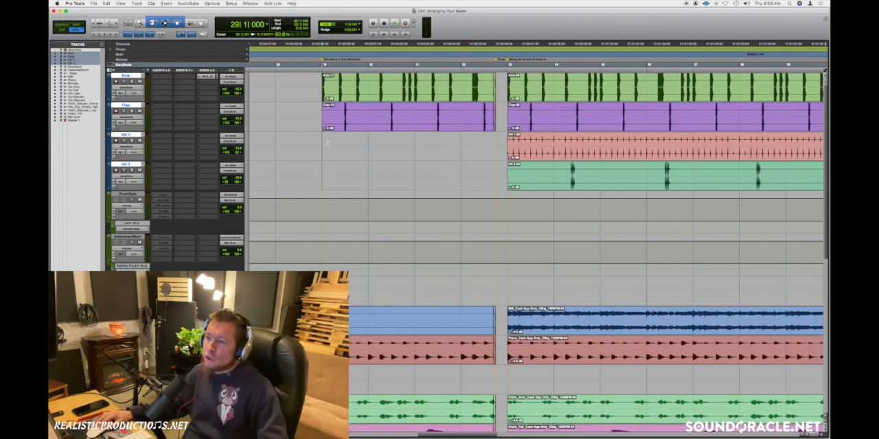
pyautogui.click(280, 77)
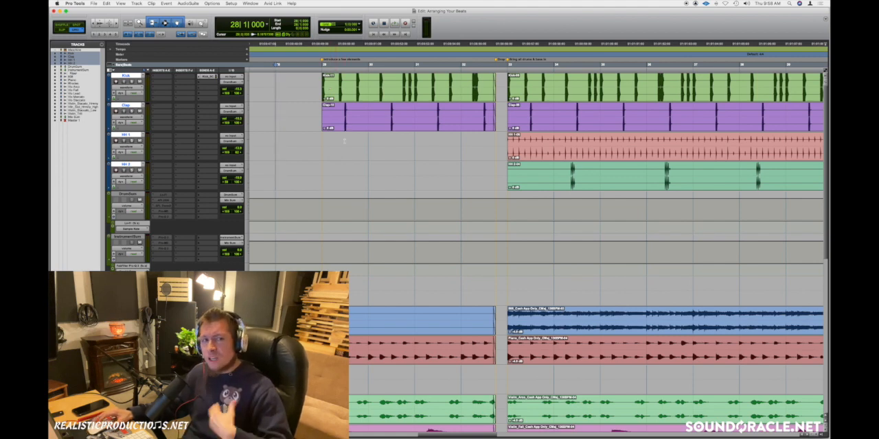
pyautogui.press('space')
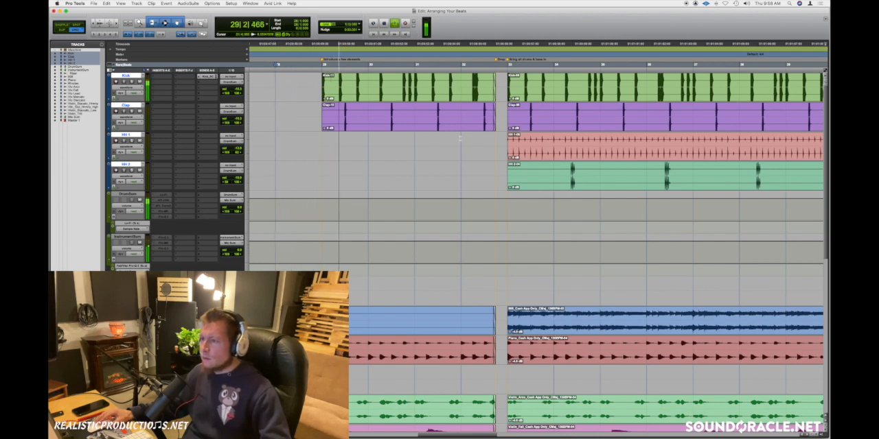
pyautogui.press('space')
pyautogui.click(462, 139)
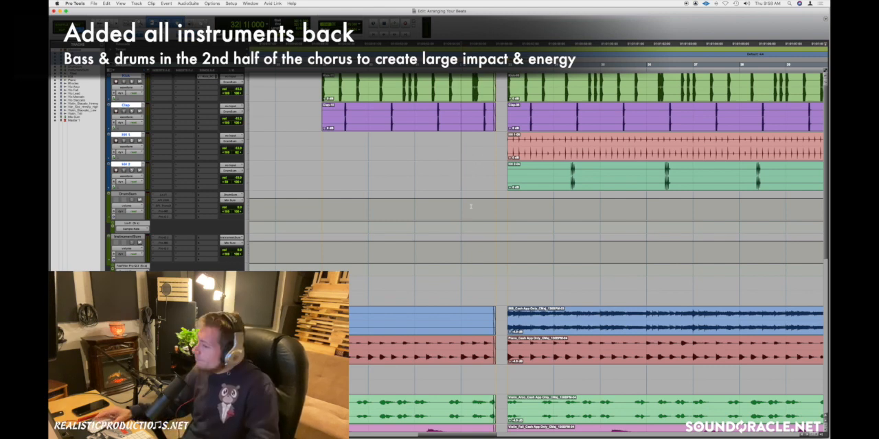
# Step: Delete the short fades before the drop and extend the preceding clips on all grouped tracks to bar 33, closing the gap
pyautogui.click(494, 335)
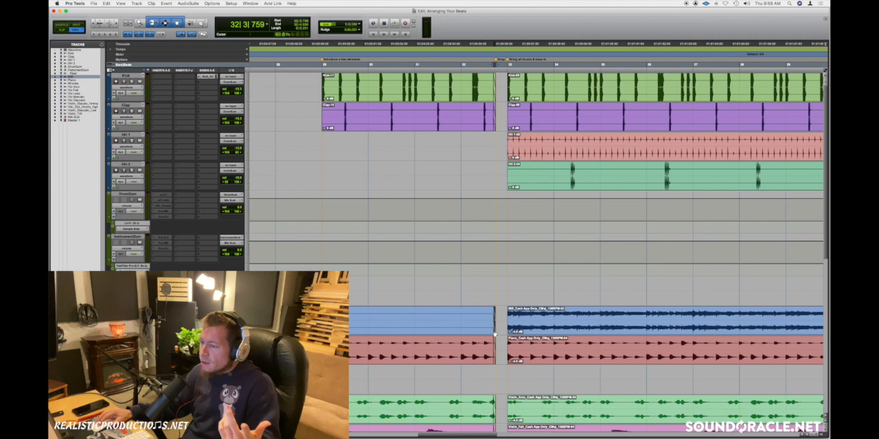
pyautogui.click(461, 289)
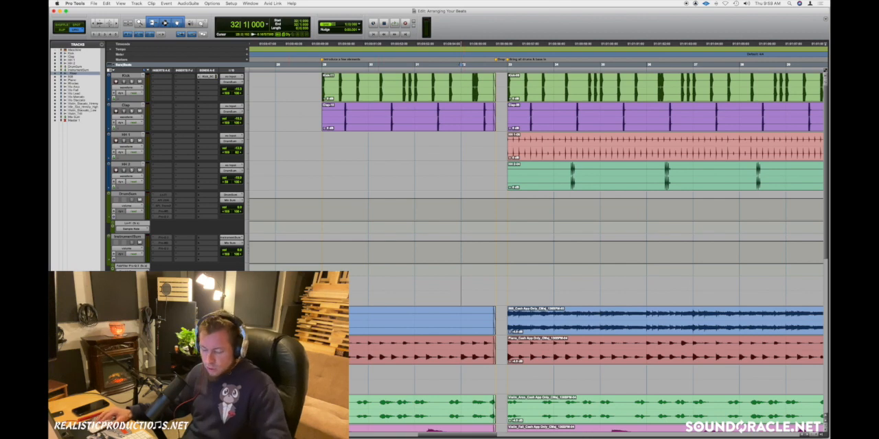
pyautogui.click(495, 362)
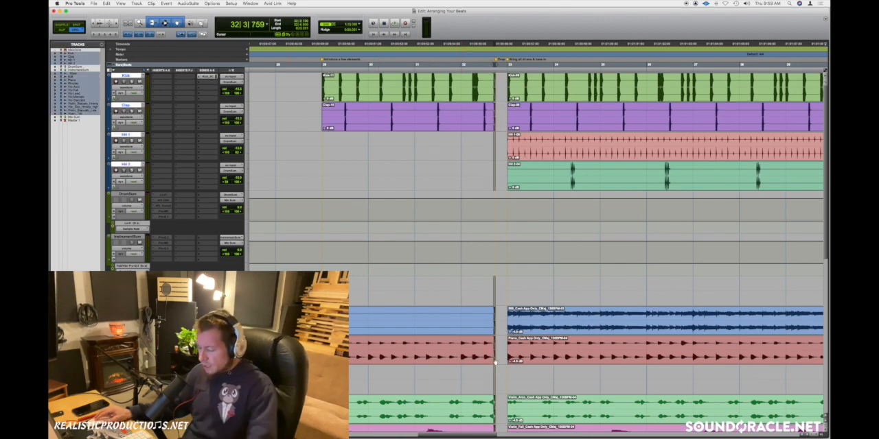
pyautogui.moveTo(493, 324); pyautogui.dragTo(506, 322)
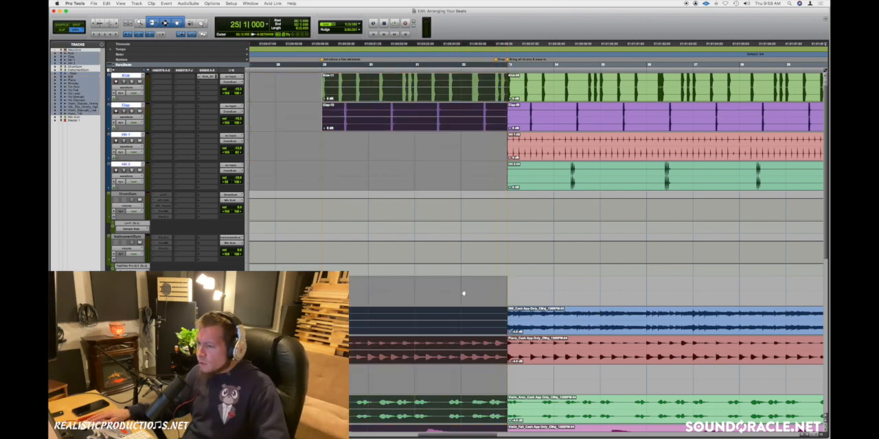
# Step: Play the transition into bar 33 without the drop, starting from bar 31
pyautogui.click(460, 289)
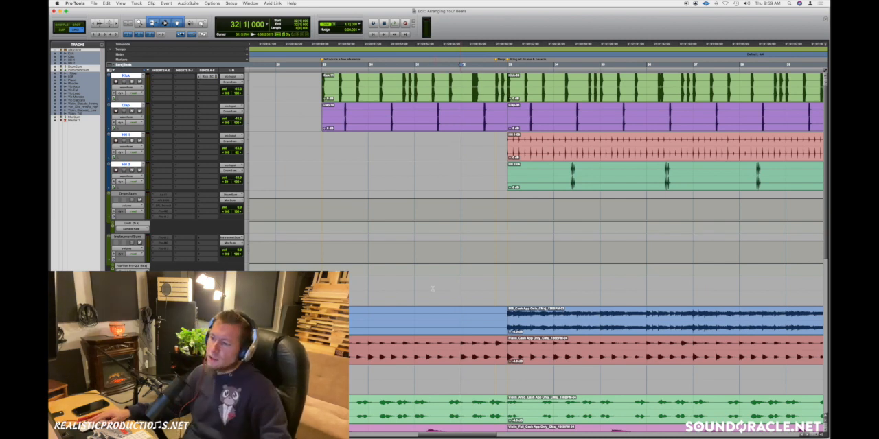
pyautogui.click(432, 289)
pyautogui.press('space')
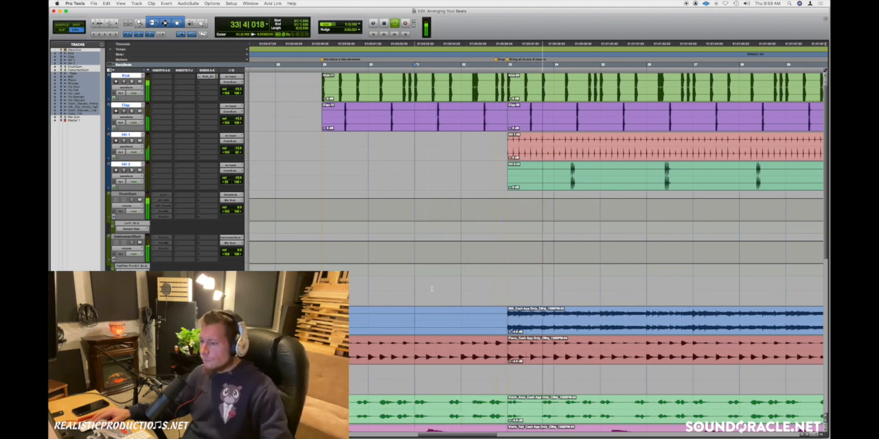
pyautogui.press('space')
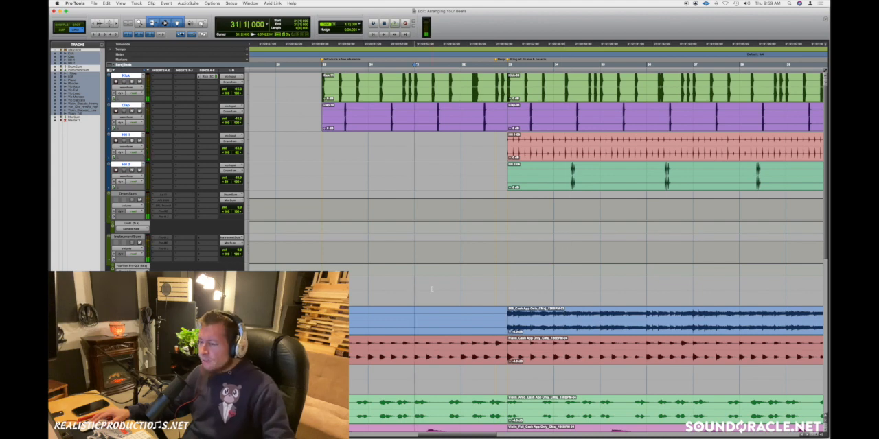
# Step: Undo the clip extension and fade deletion before bar 33
pyautogui.press('super+shift+z')
pyautogui.press('super+shift+z')
pyautogui.press('super+shift+z')
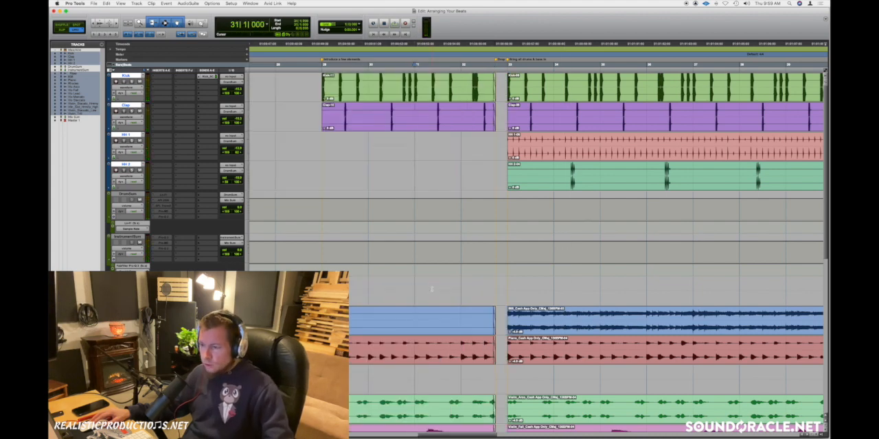
# Step: Play the transition into bar 33 with the drop, starting from bar 31
pyautogui.click(456, 284)
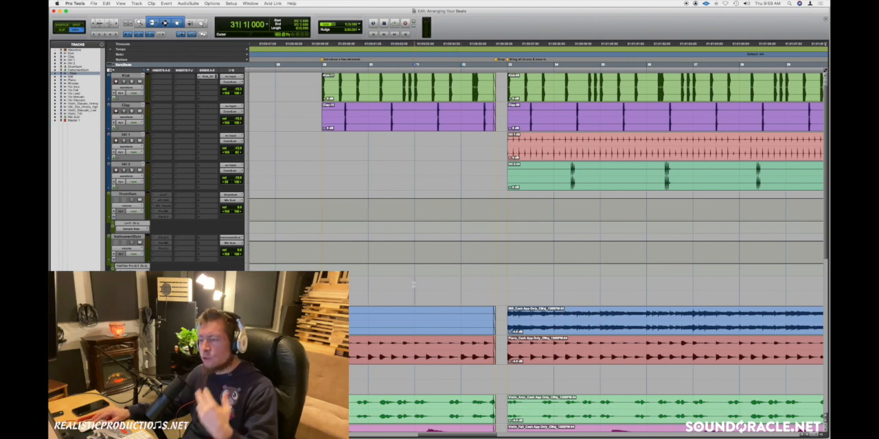
pyautogui.press('space')
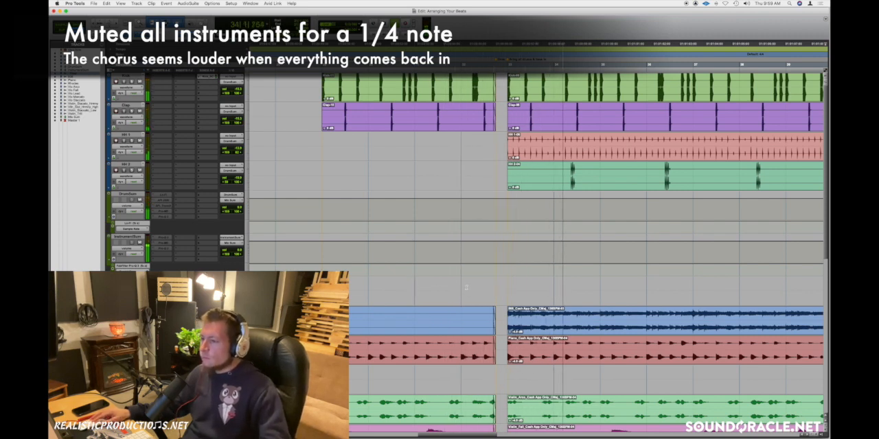
pyautogui.press('space')
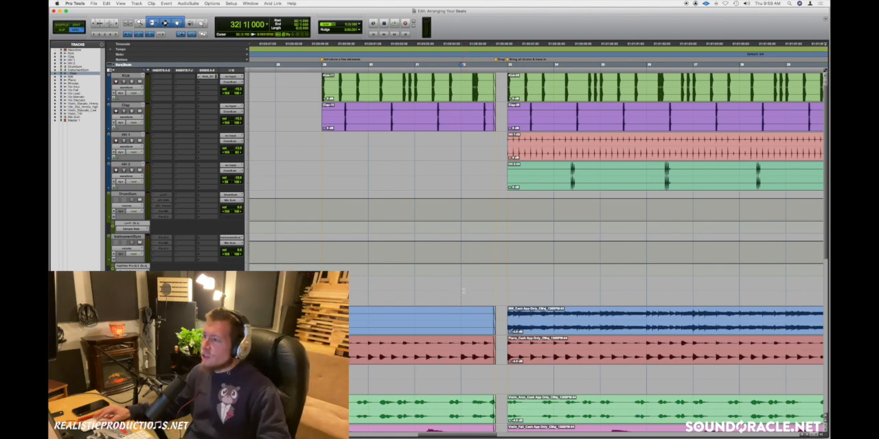
# Step: Place the edit cursor at bar 40 and select bars 41 to 43 on the empty track above the blue bass clips
pyautogui.hscroll(5, 481, 282)
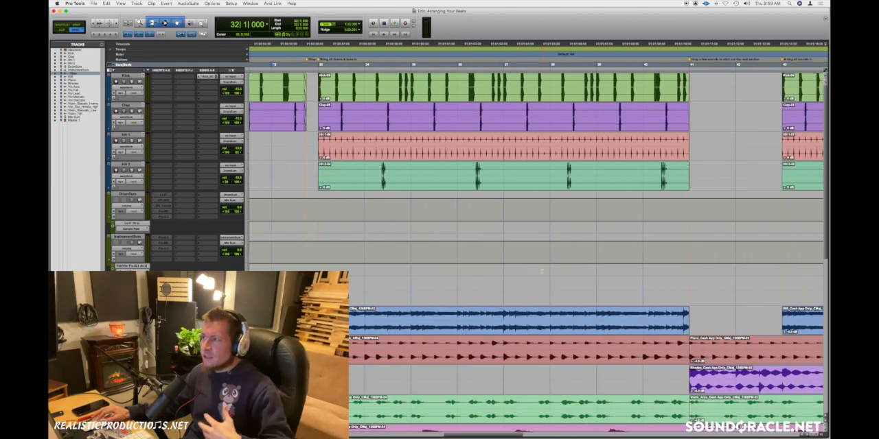
pyautogui.hscroll(3, 539, 278)
pyautogui.click(537, 287)
pyautogui.hscroll(2, 536, 287)
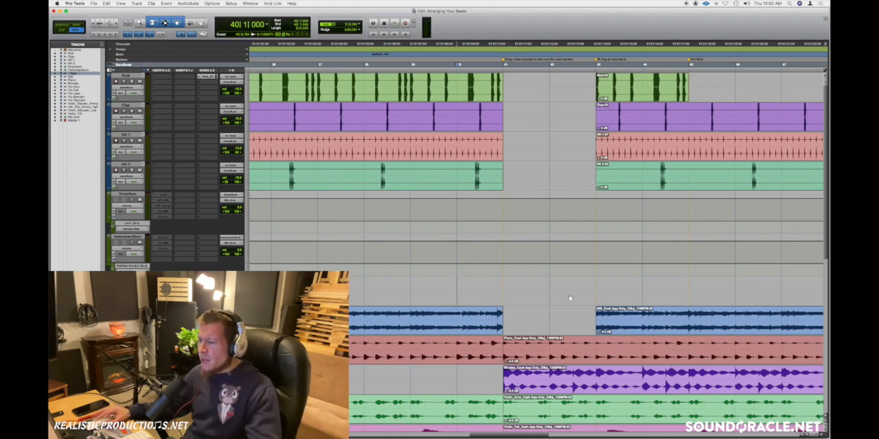
pyautogui.moveTo(511, 281); pyautogui.dragTo(594, 286)
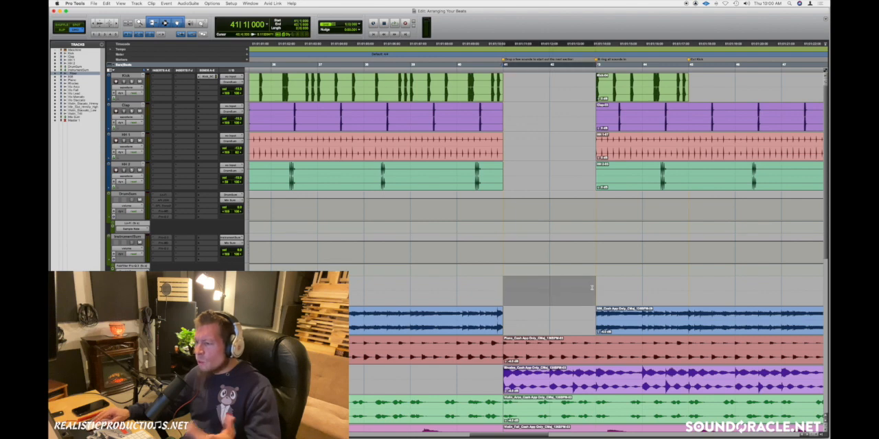
# Step: Play the drum and bass dropout at bar 41, starting from bar 40
pyautogui.click(509, 289)
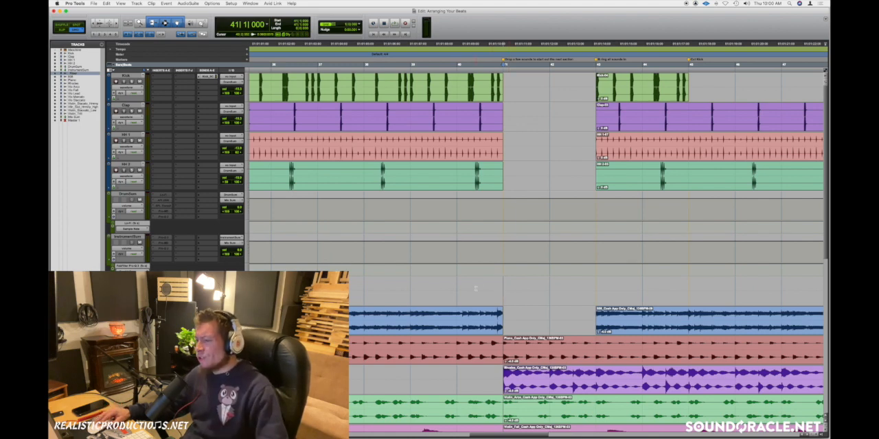
pyautogui.click(470, 286)
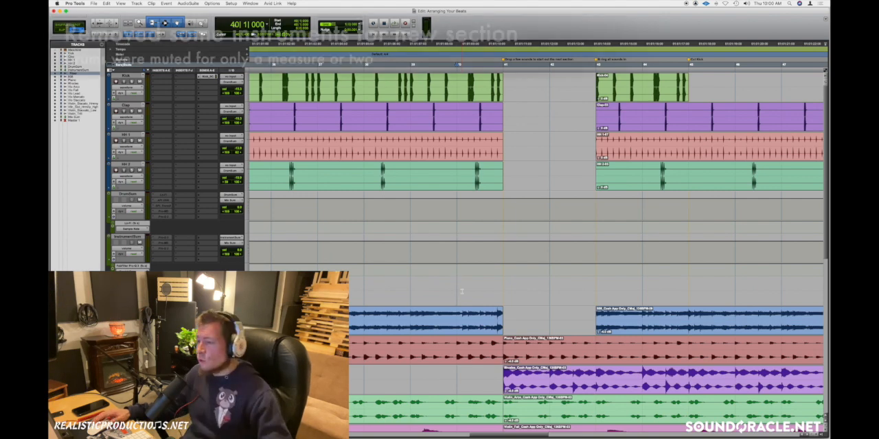
pyautogui.press('space')
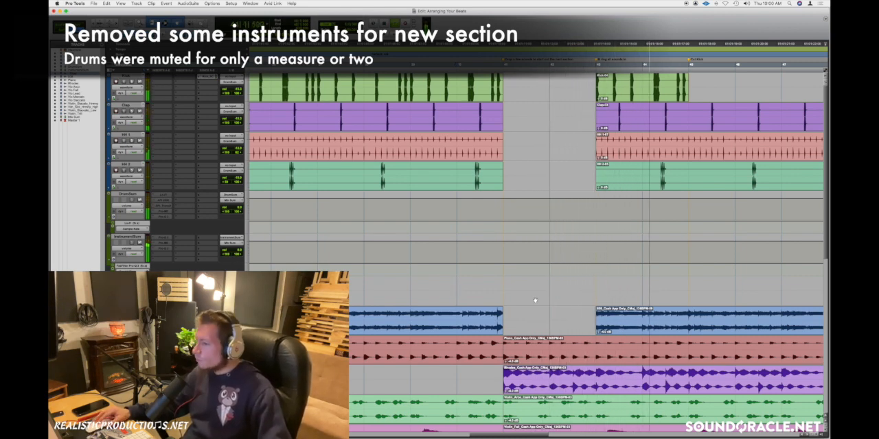
pyautogui.press('space')
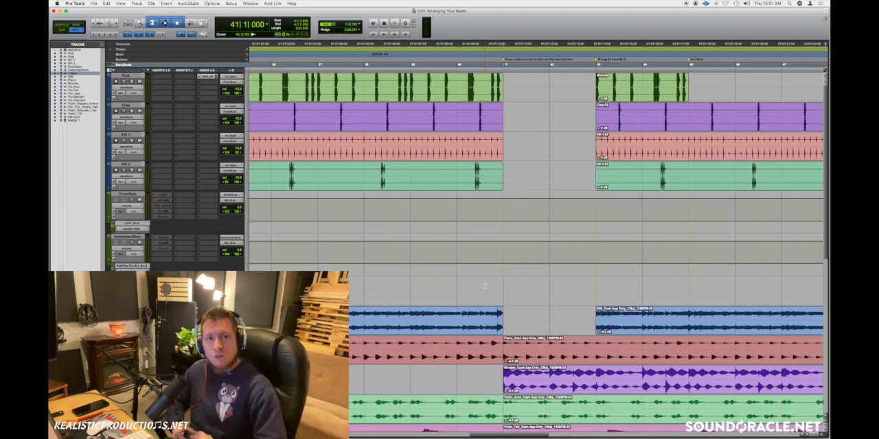
# Step: Play the kick removal at bar 45, starting from bar 44 on the Kick track
pyautogui.click(469, 287)
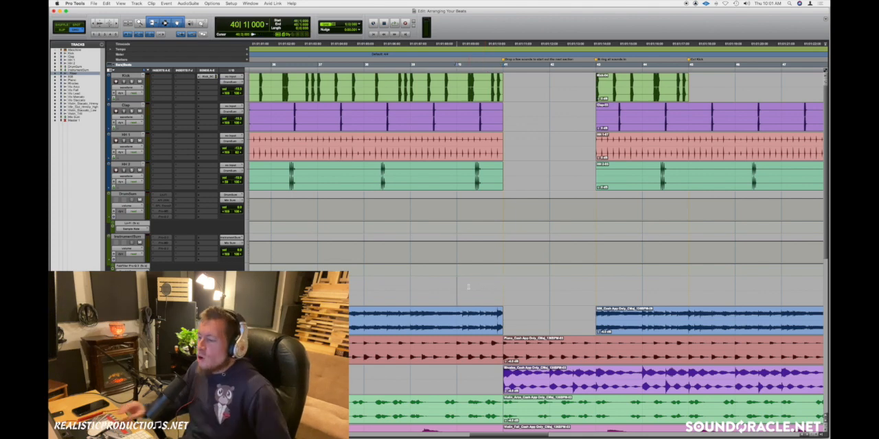
pyautogui.hscroll(5, 468, 287)
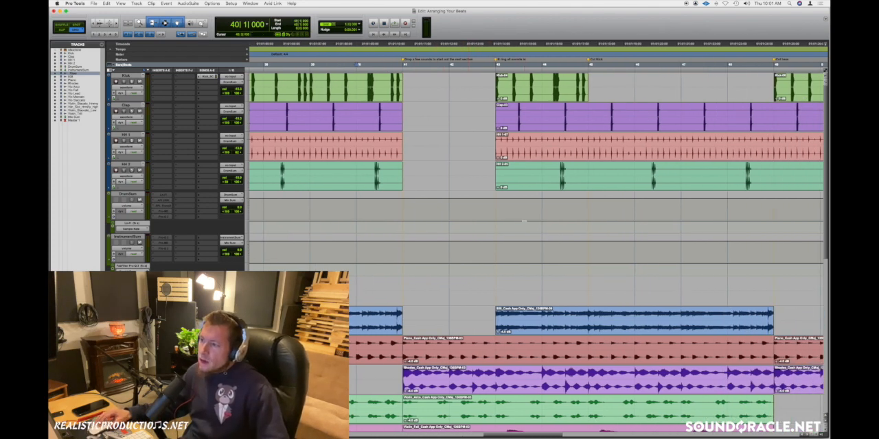
pyautogui.click(497, 210)
pyautogui.hscroll(3, 498, 210)
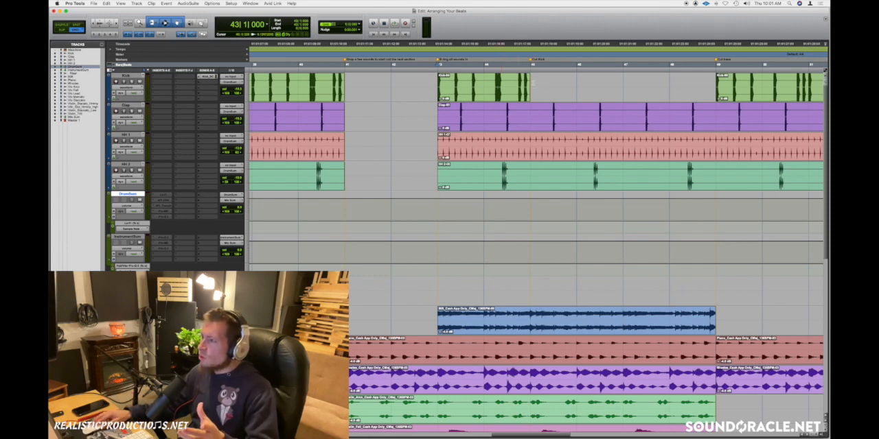
pyautogui.click(487, 79)
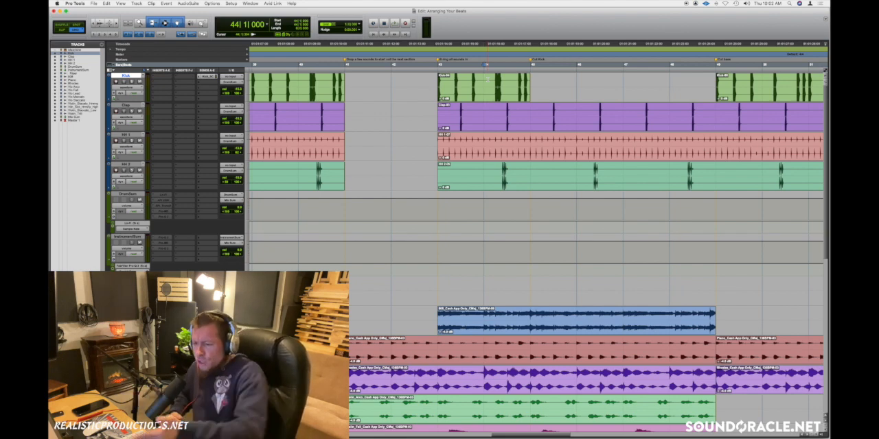
pyautogui.press('space')
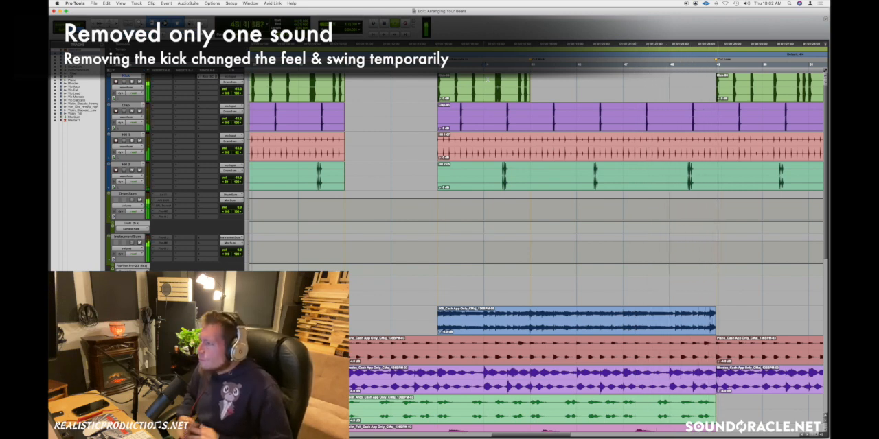
pyautogui.press('space')
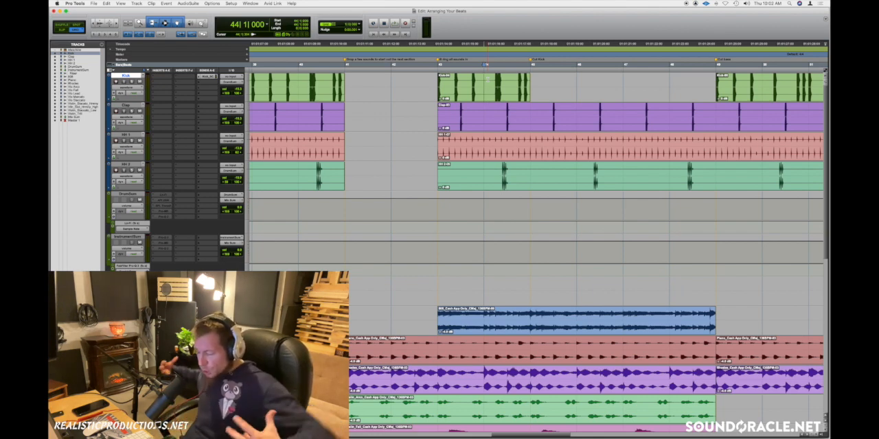
# Step: Place the edit cursor at bar 45 in the Kick track gap and advance to the kick's return at bar 49
pyautogui.hscroll(5, 493, 92)
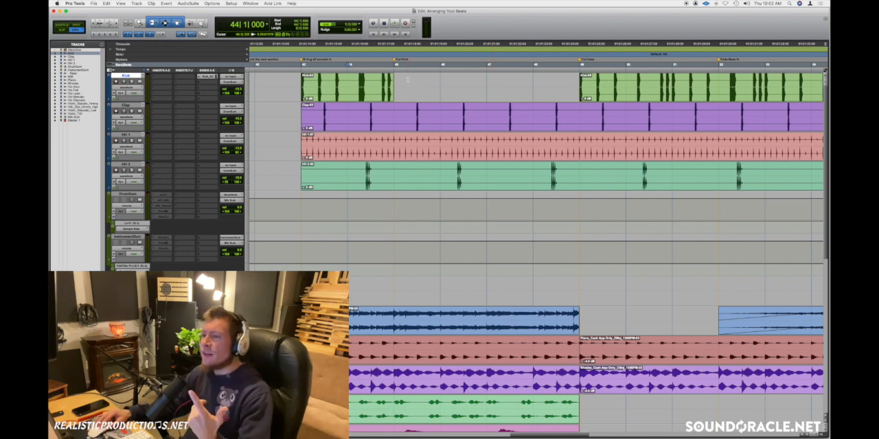
pyautogui.click(406, 80)
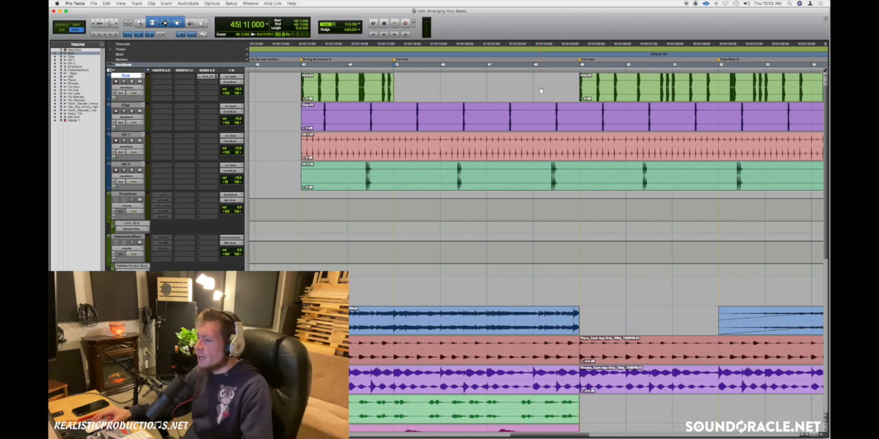
pyautogui.press('Tab')
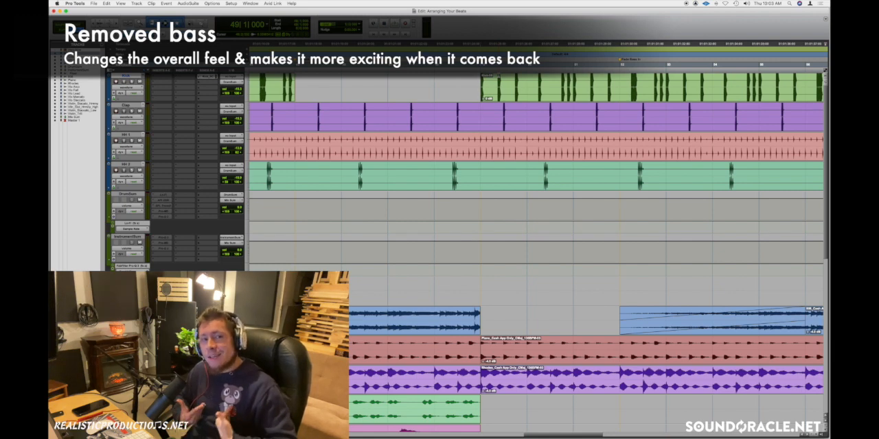
# Step: Select the 808 fade-in at bar 52 and play it, starting from bar 51
pyautogui.scroll(-4, 553, 170)
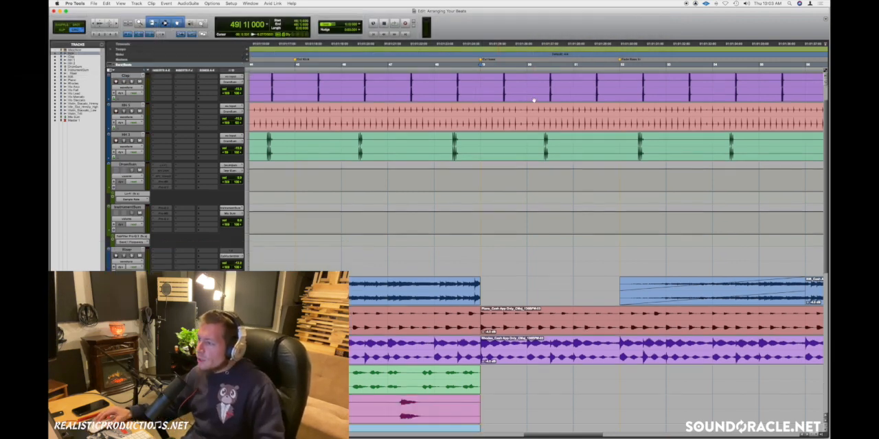
pyautogui.hscroll(3, 553, 170)
pyautogui.scroll(3, 553, 170)
pyautogui.hscroll(2, 535, 206)
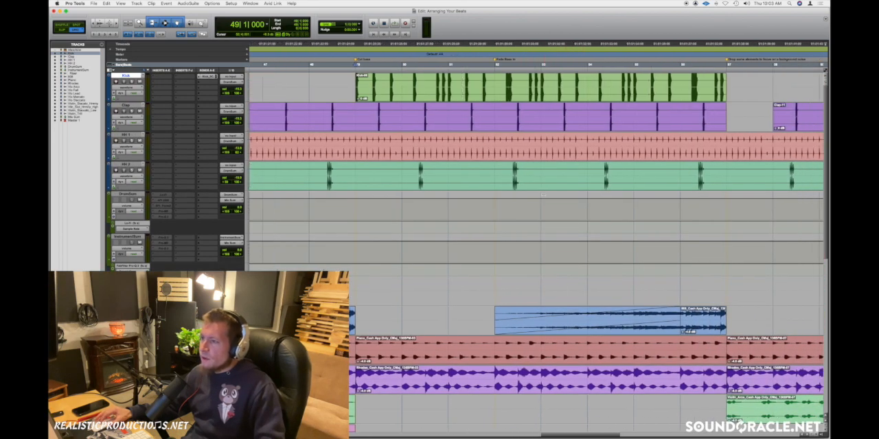
pyautogui.click(523, 331)
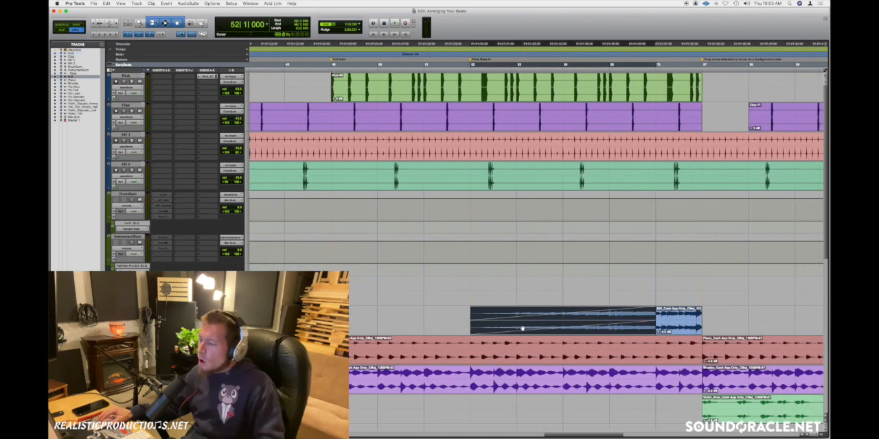
pyautogui.click(469, 289)
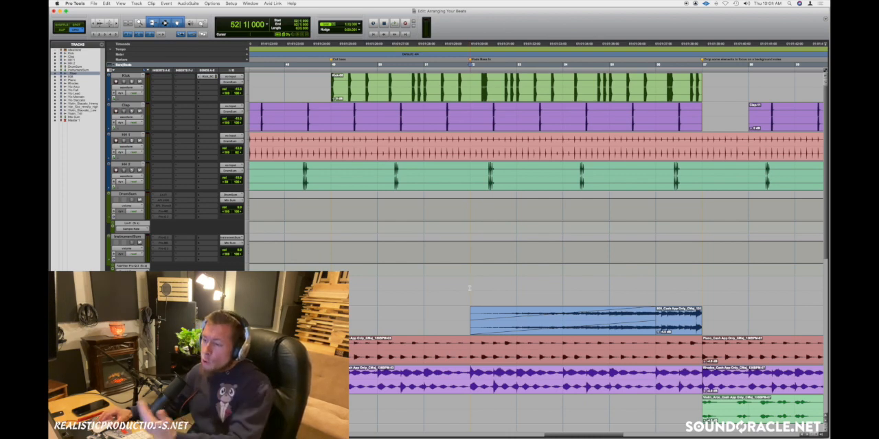
pyautogui.click(434, 286)
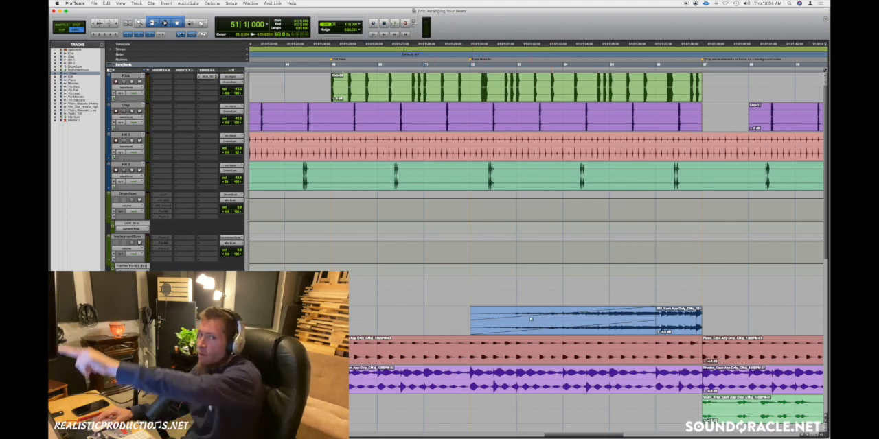
pyautogui.press('space')
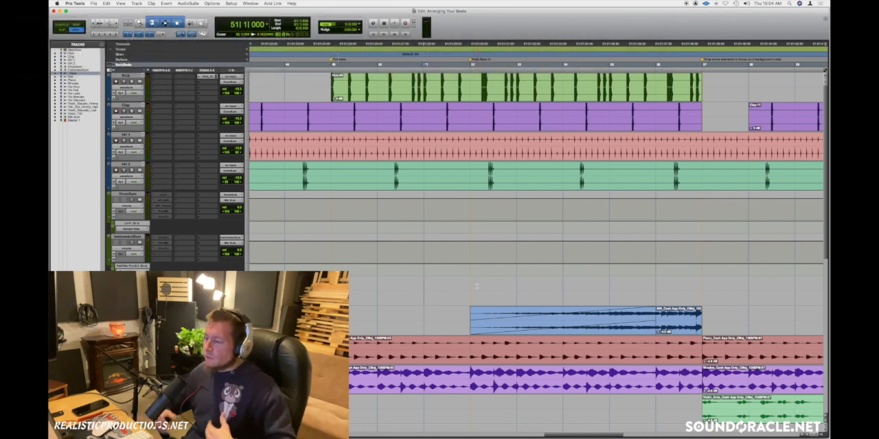
# Step: Place the edit cursor at bar 47 on the Vio Arco track and play the lead-up to bar 49 twice
pyautogui.hscroll(10, 477, 286)
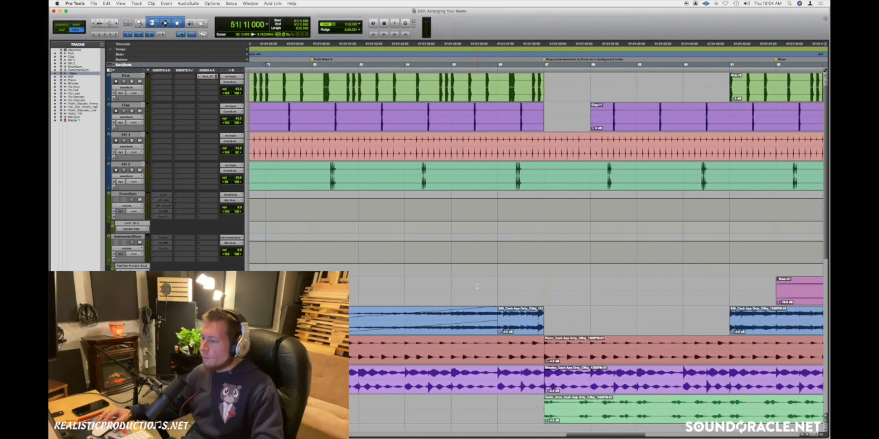
pyautogui.click(430, 289)
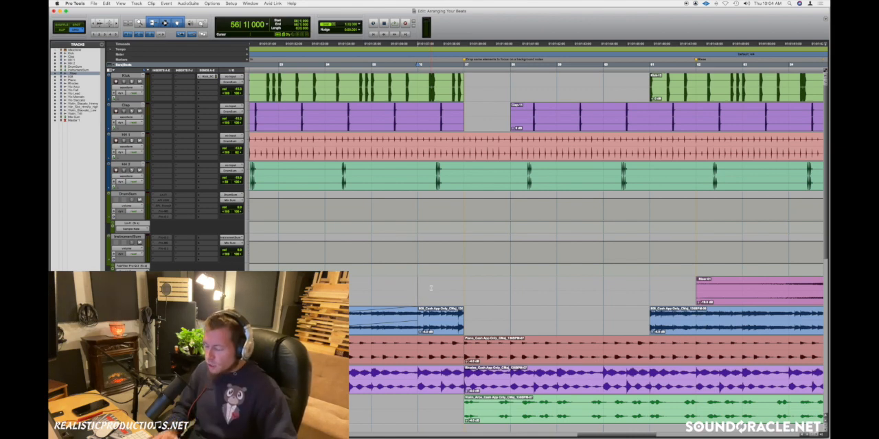
pyautogui.press('r')
pyautogui.scroll(-1, 561, 386)
pyautogui.hscroll(-1, 508, 373)
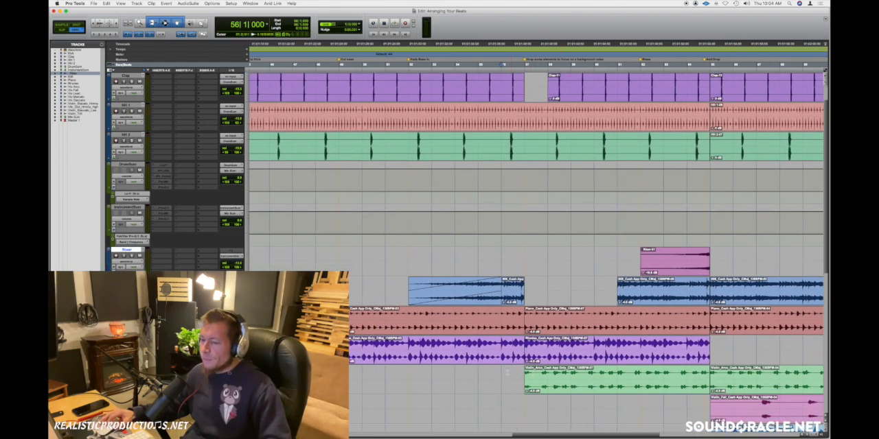
pyautogui.hscroll(-2, 507, 373)
pyautogui.click(325, 375)
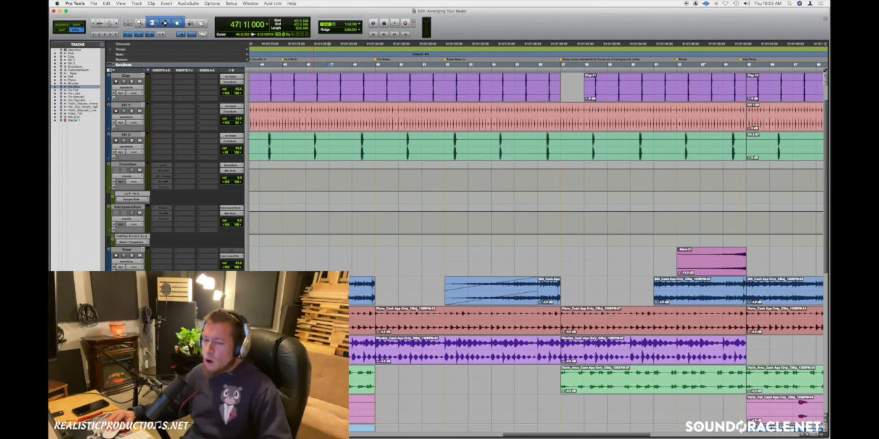
pyautogui.press('space')
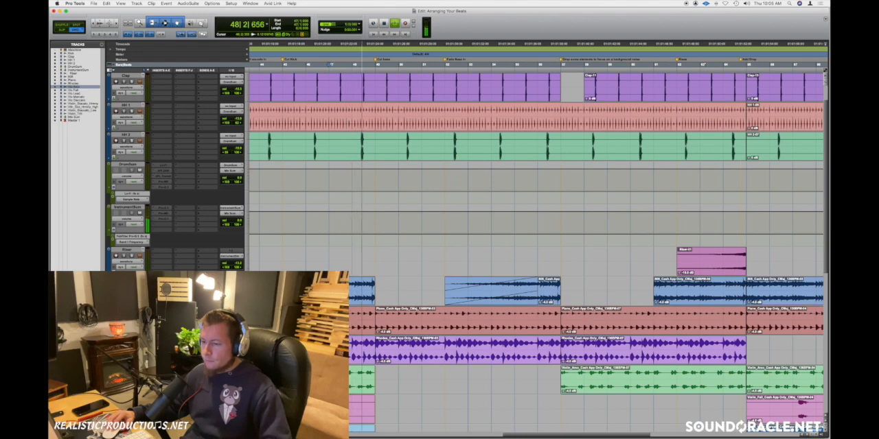
pyautogui.press('space')
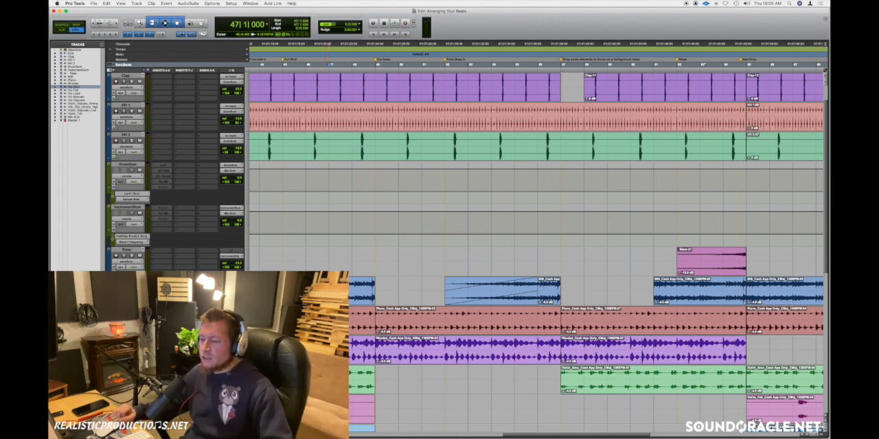
pyautogui.press('space')
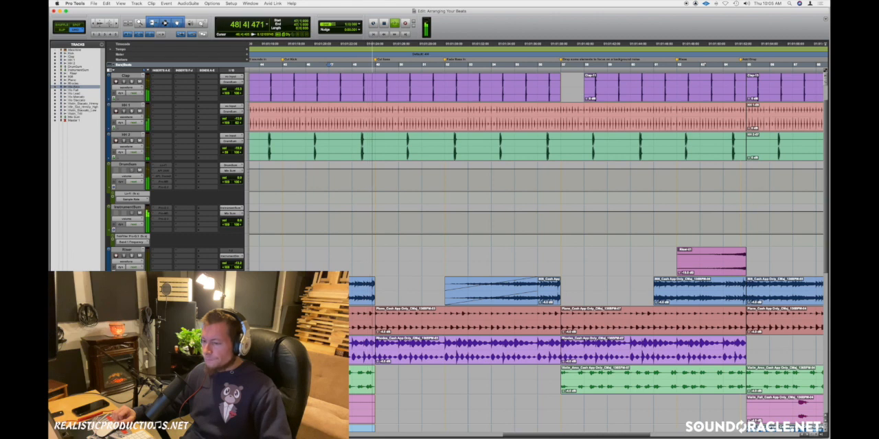
pyautogui.press('space')
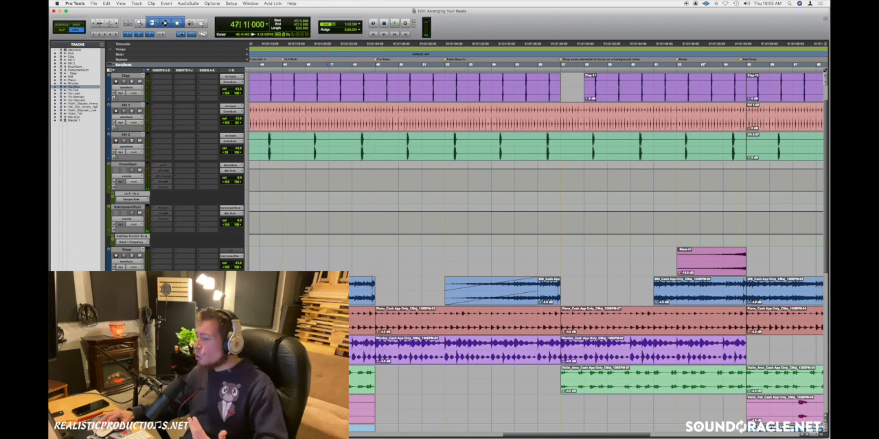
# Step: Select bars 57 to 59 in the 808 track gap, and place the edit cursor at bar 57 in the Clap gap
pyautogui.click(541, 376)
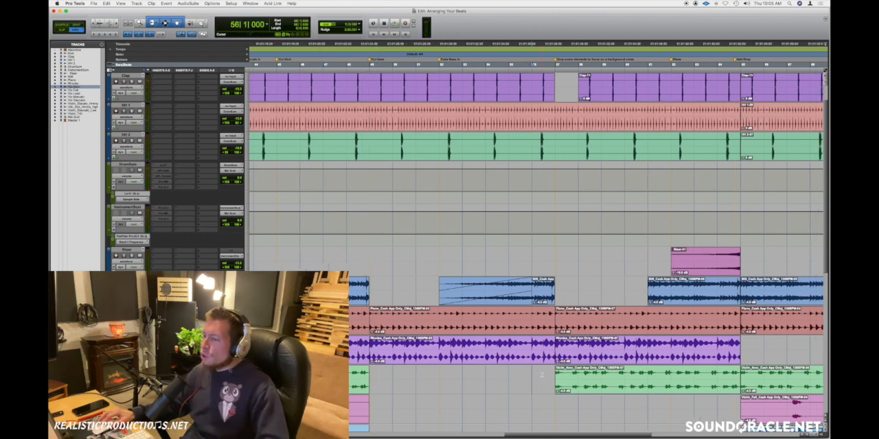
pyautogui.hscroll(2, 541, 376)
pyautogui.click(516, 289)
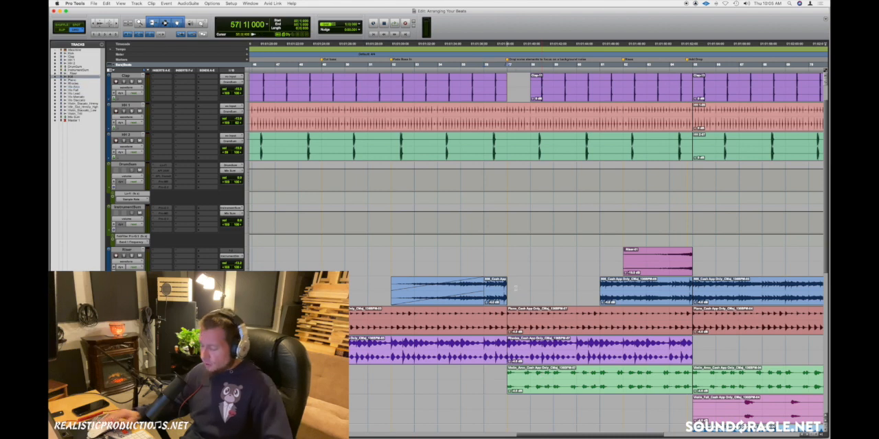
pyautogui.press('super+bracketright')
pyautogui.scroll(1, 515, 289)
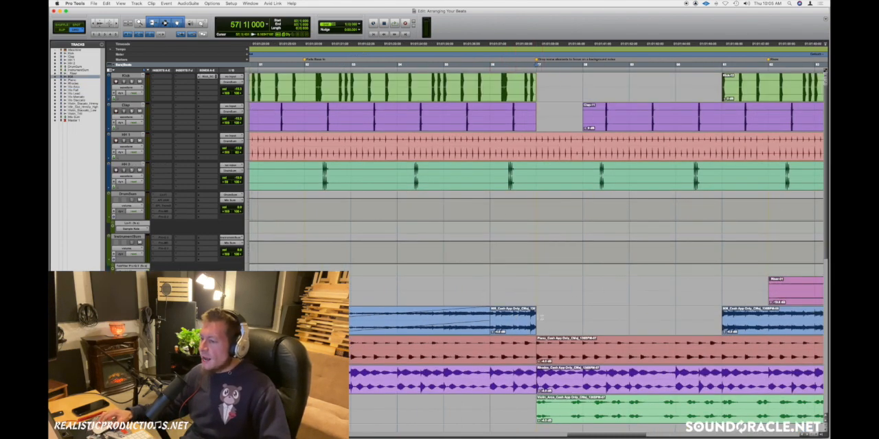
pyautogui.moveTo(547, 317); pyautogui.dragTo(628, 315)
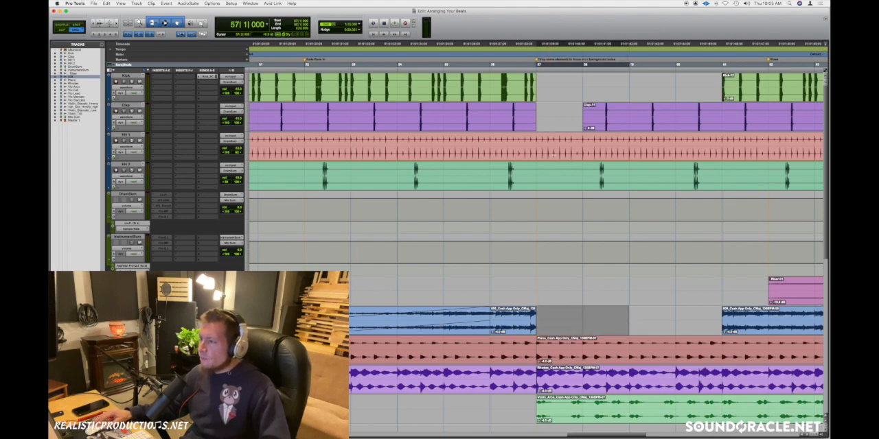
pyautogui.click(546, 114)
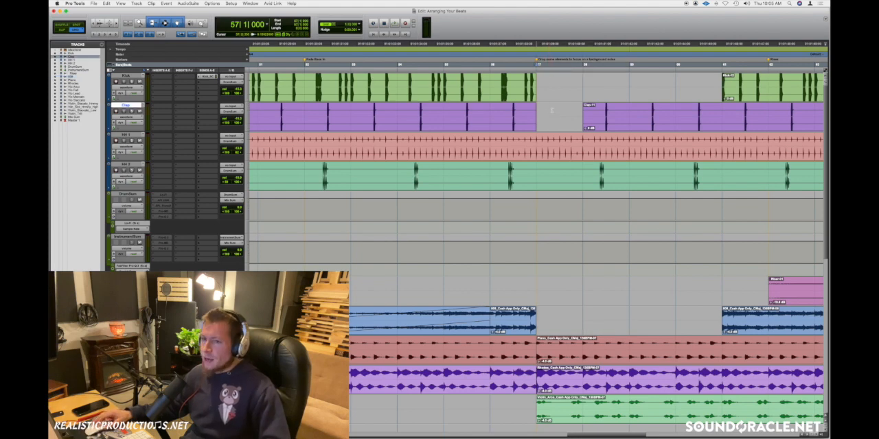
# Step: Select the Vio Fall clip spanning bars 41 to 49 and examine the violin clips below it
pyautogui.scroll(-2, 551, 110)
pyautogui.press('super+bracketleft')
pyautogui.press('super+bracketleft')
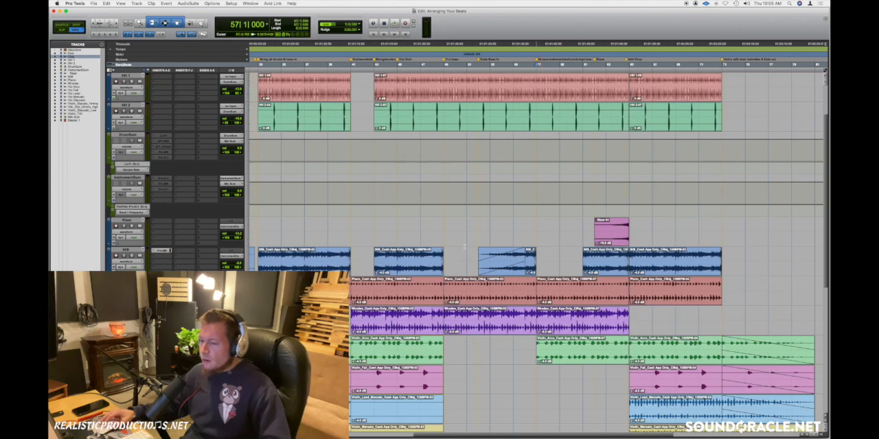
pyautogui.click(383, 380)
pyautogui.scroll(-5, 383, 374)
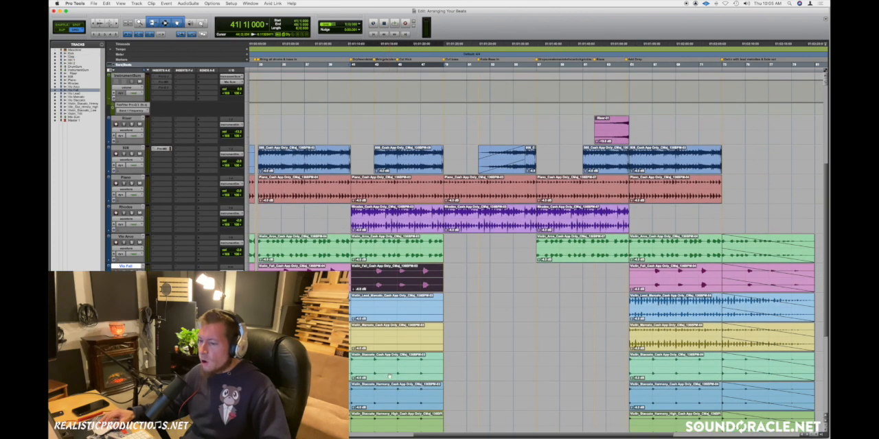
pyautogui.scroll(-2, 395, 374)
pyautogui.scroll(2, 472, 312)
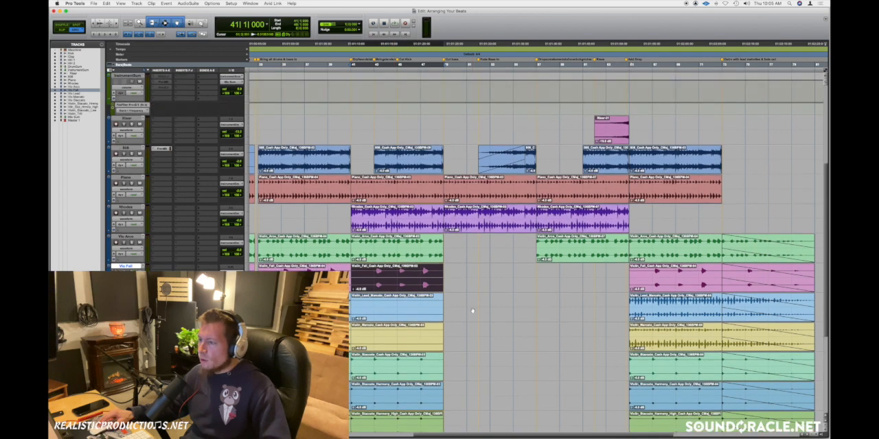
# Step: Place the edit cursor at bar 56 on the Vio Arco track and play the transition into the stripped-back section at bar 57
pyautogui.click(534, 273)
pyautogui.press('super+bracketright')
pyautogui.hscroll(2, 533, 274)
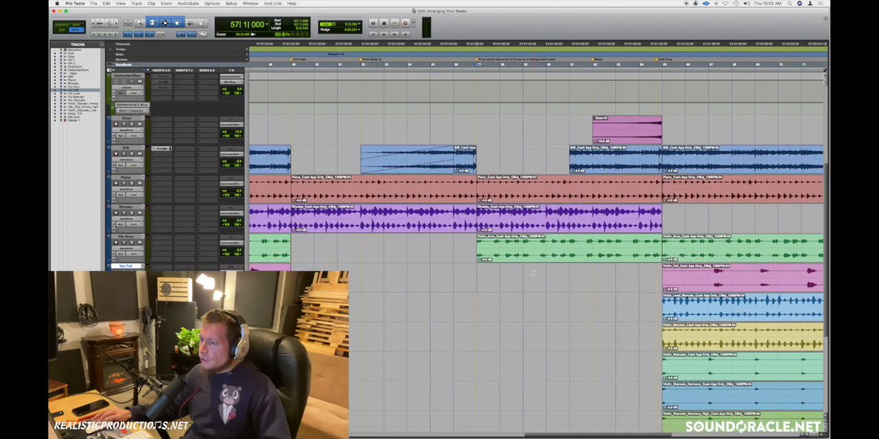
pyautogui.scroll(2, 533, 273)
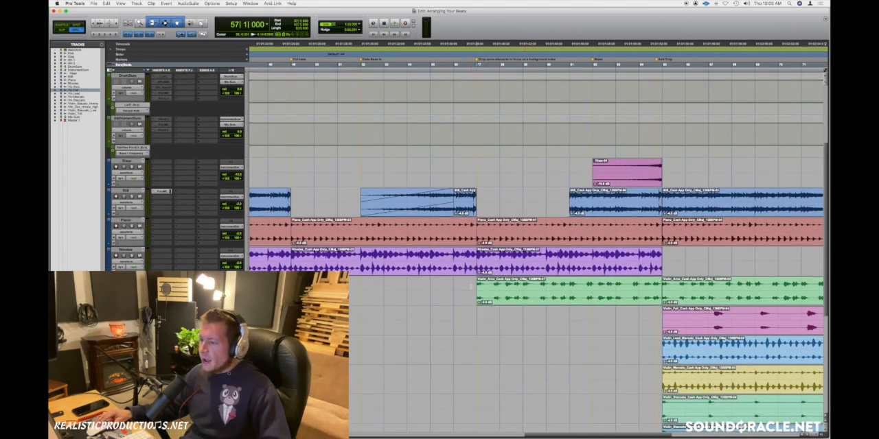
pyautogui.click(461, 285)
pyautogui.scroll(4, 461, 285)
pyautogui.scroll(-5, 461, 285)
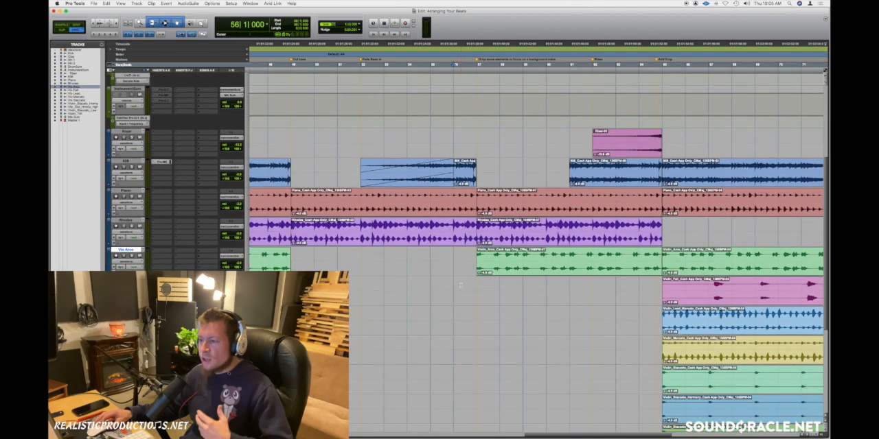
pyautogui.scroll(1, 461, 285)
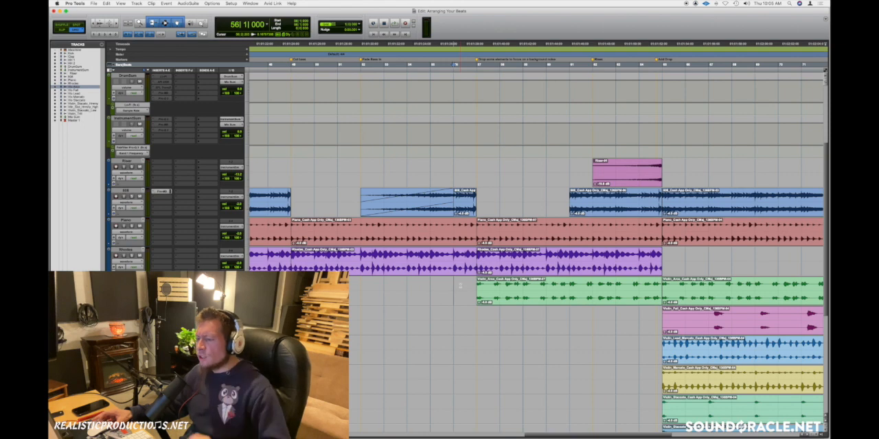
pyautogui.press('space')
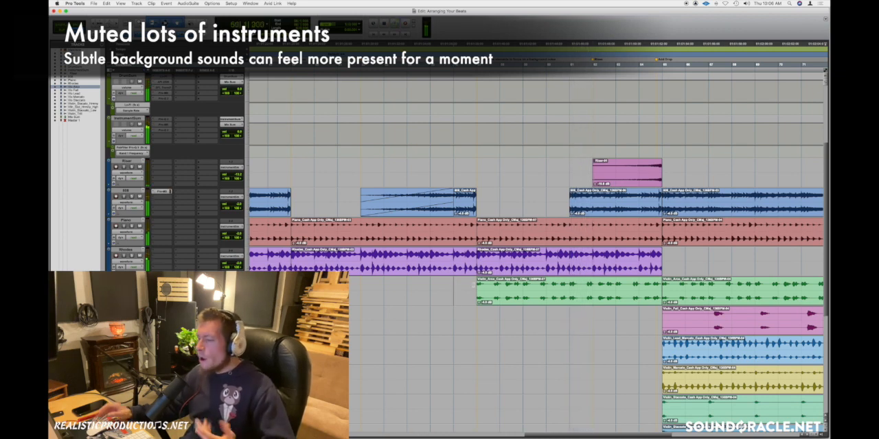
pyautogui.press('space')
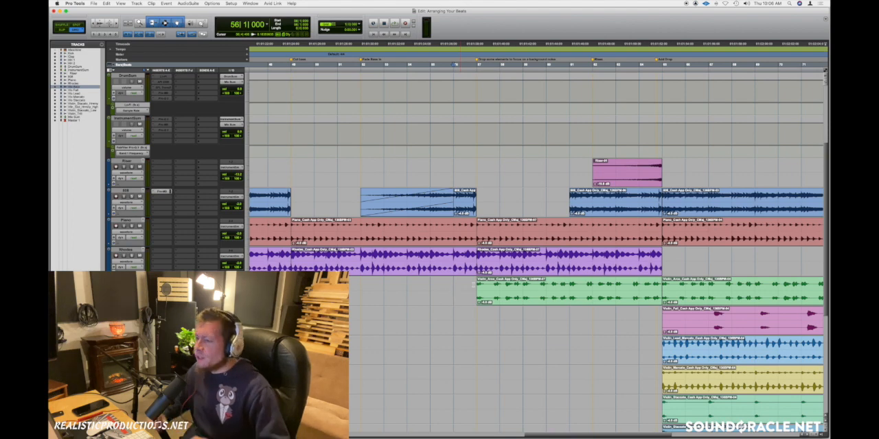
# Step: Place the edit cursor at bar 57 and play the section without kick and 808 before bar 61
pyautogui.click(473, 284)
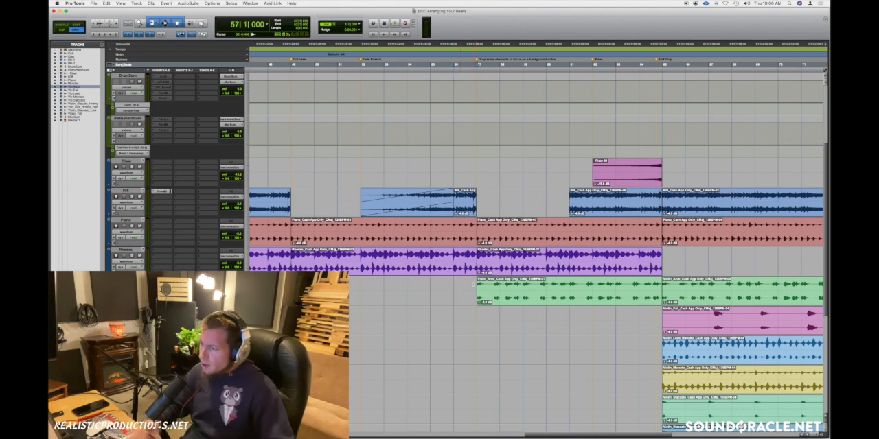
pyautogui.press('t')
pyautogui.hscroll(4, 473, 285)
pyautogui.scroll(1, 474, 284)
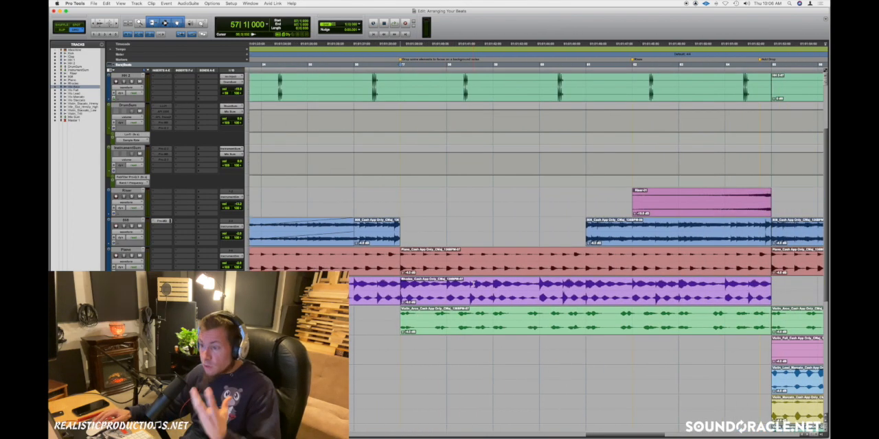
pyautogui.scroll(3, 465, 300)
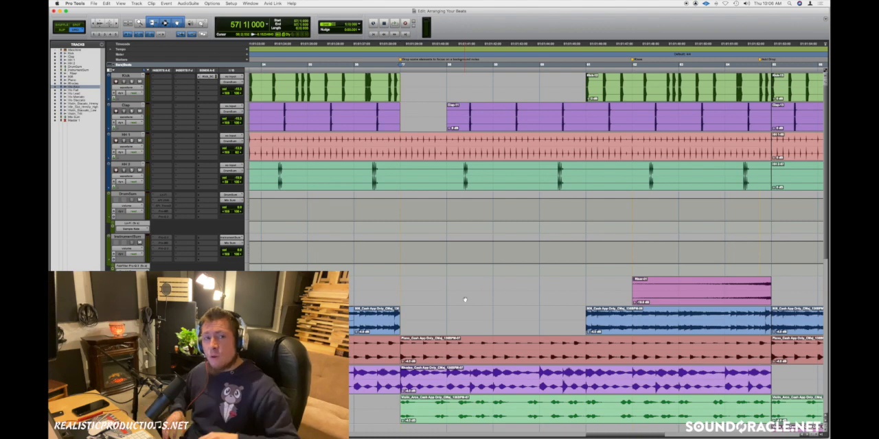
pyautogui.hscroll(2, 465, 300)
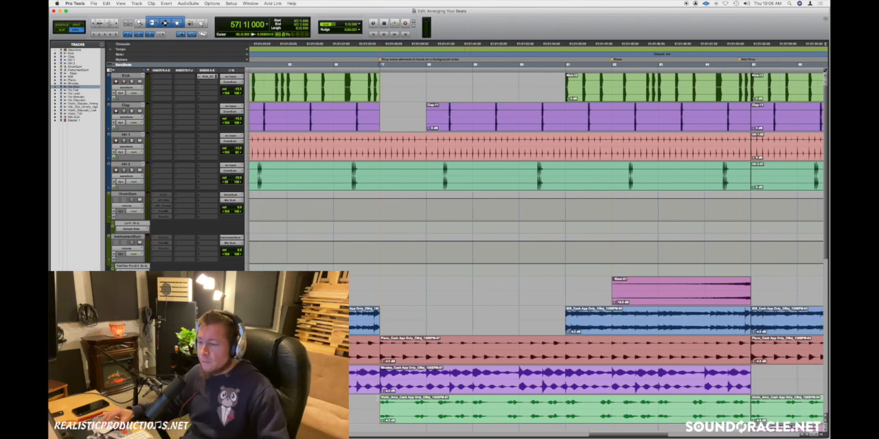
pyautogui.press('space')
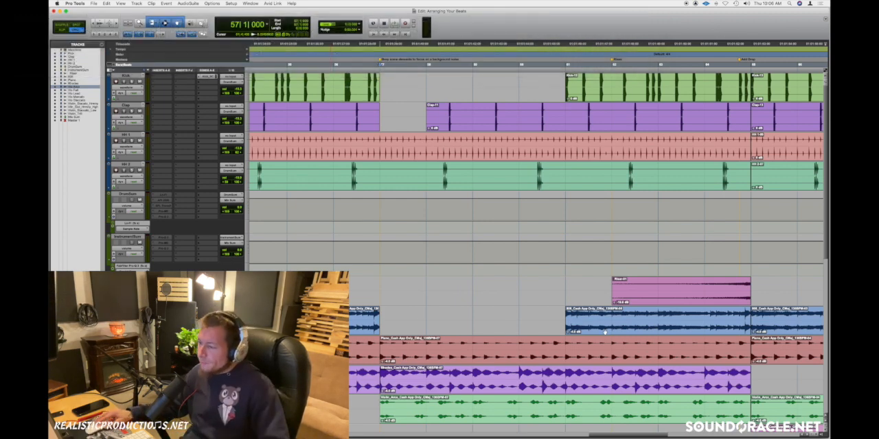
# Step: Place the edit cursor at bar 62 and play the riser leading into bar 65
pyautogui.click(583, 287)
pyautogui.hscroll(2, 584, 287)
pyautogui.hscroll(4, 584, 287)
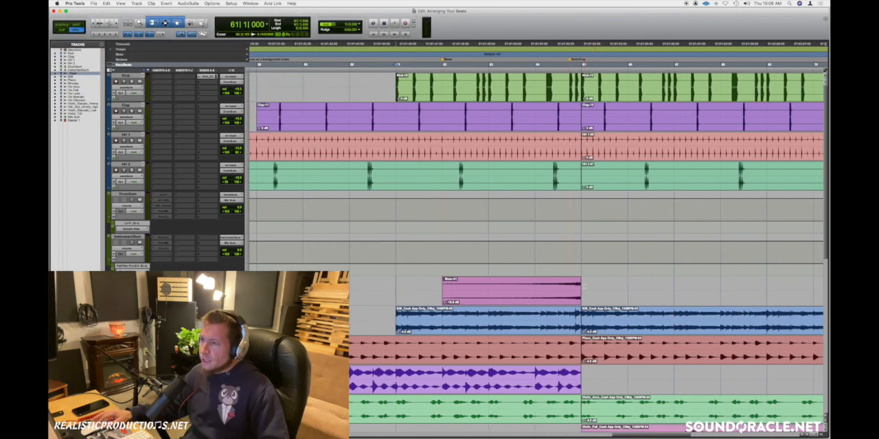
pyautogui.click(444, 254)
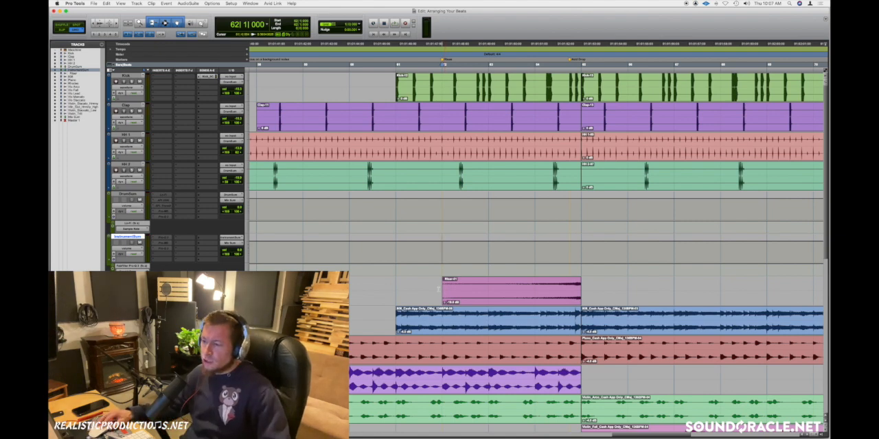
pyautogui.press('space')
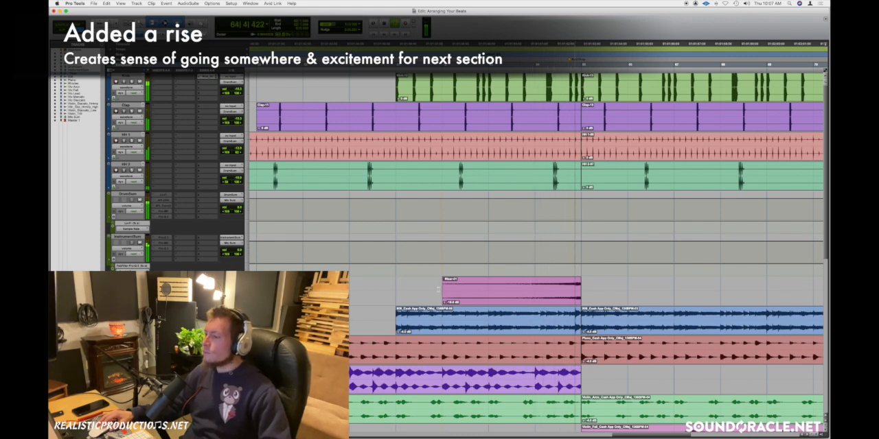
pyautogui.press('space')
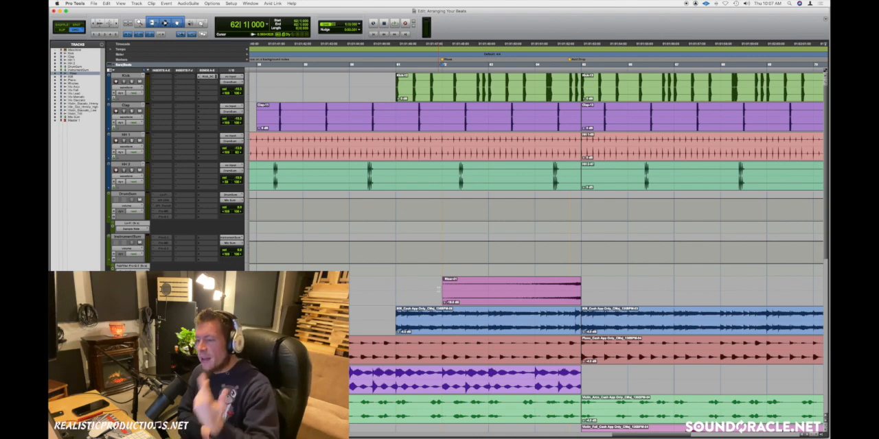
# Step: Cut a short gap across all clips from 64|3|785 to bar 65, and play the drop from bar 62
pyautogui.click(489, 288)
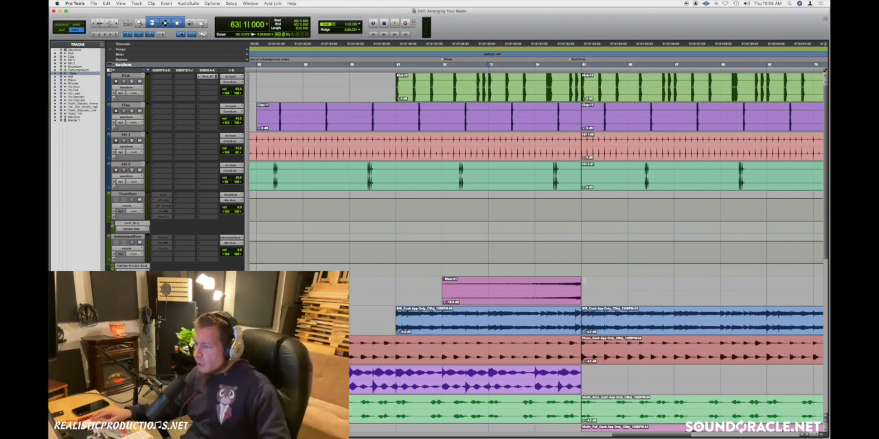
pyautogui.moveTo(578, 284); pyautogui.dragTo(570, 285)
pyautogui.click(488, 271)
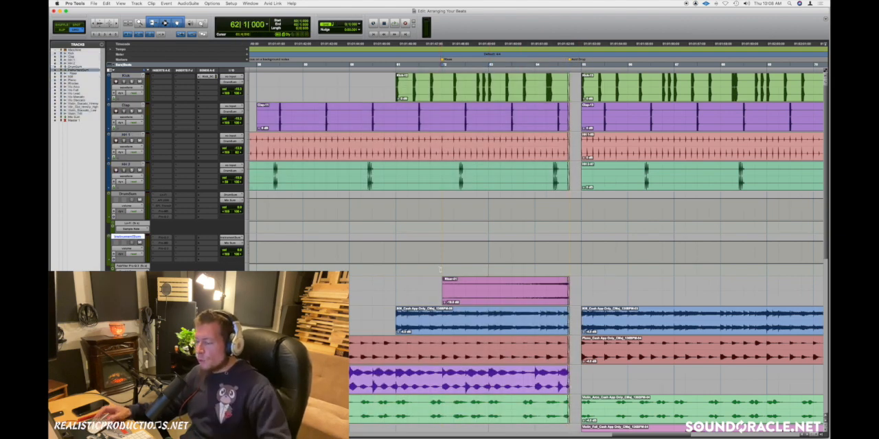
pyautogui.press('space')
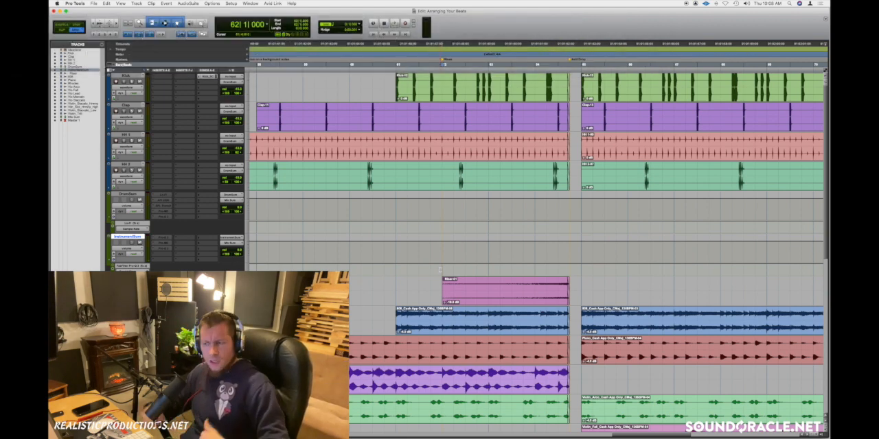
# Step: Extend the clips on all tracks to close the gap before bar 65, and play the uninterrupted transition from bar 62
pyautogui.click(440, 289)
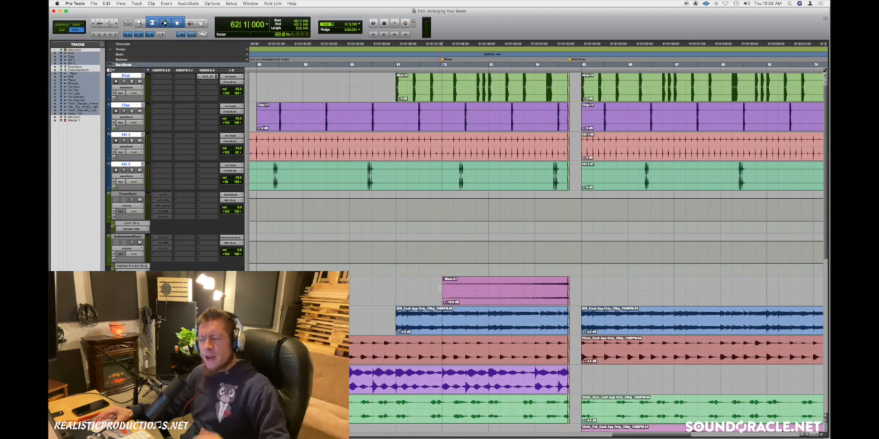
pyautogui.click(568, 295)
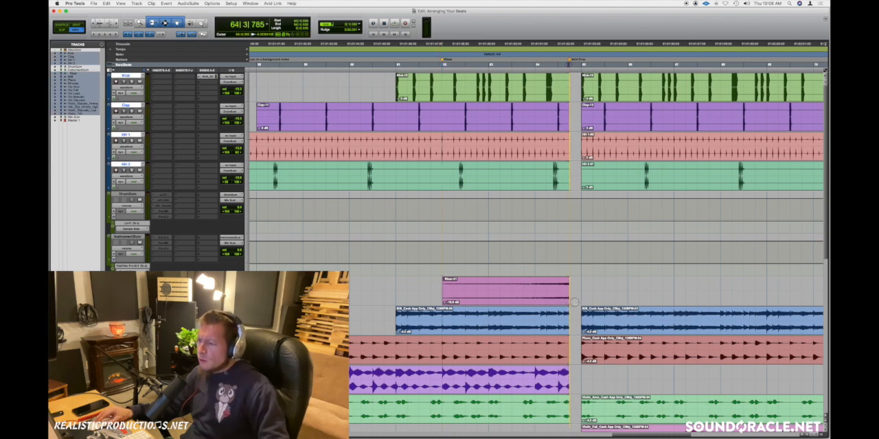
pyautogui.moveTo(570, 290); pyautogui.dragTo(452, 271)
pyautogui.click(446, 271)
pyautogui.press('space')
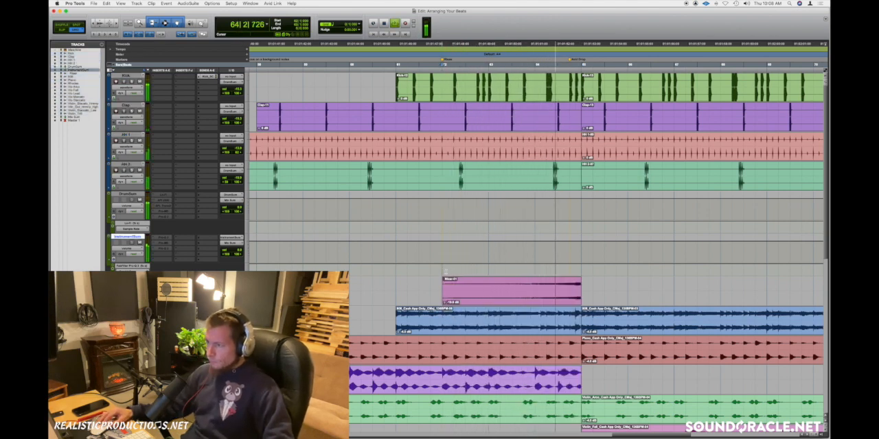
pyautogui.press('space')
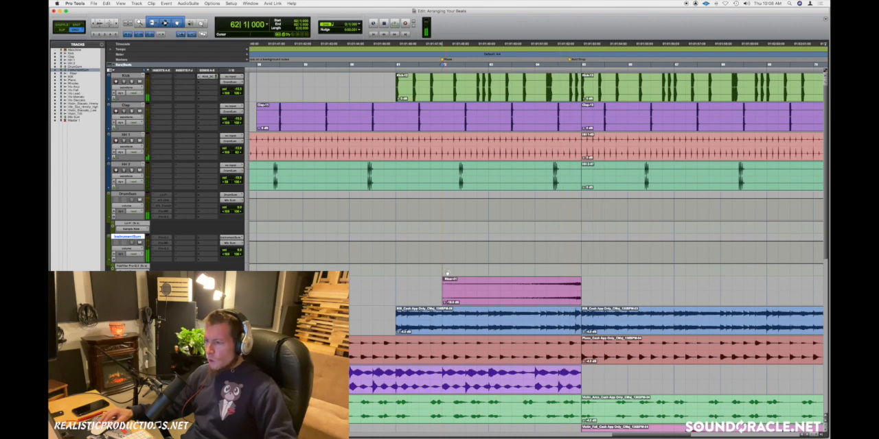
# Step: Undo the gap closure before bar 65 and play the drop from bar 62 for comparison
pyautogui.press('super+z')
pyautogui.press('super+z')
pyautogui.press('space')
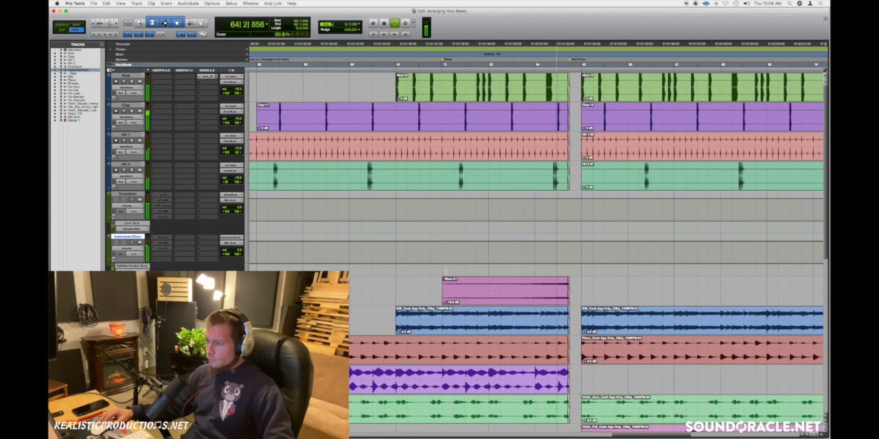
pyautogui.hscroll(5, 446, 272)
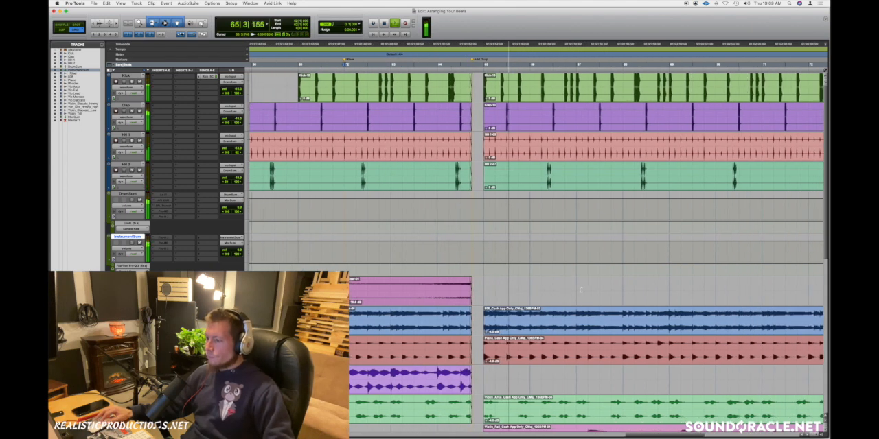
pyautogui.press('space')
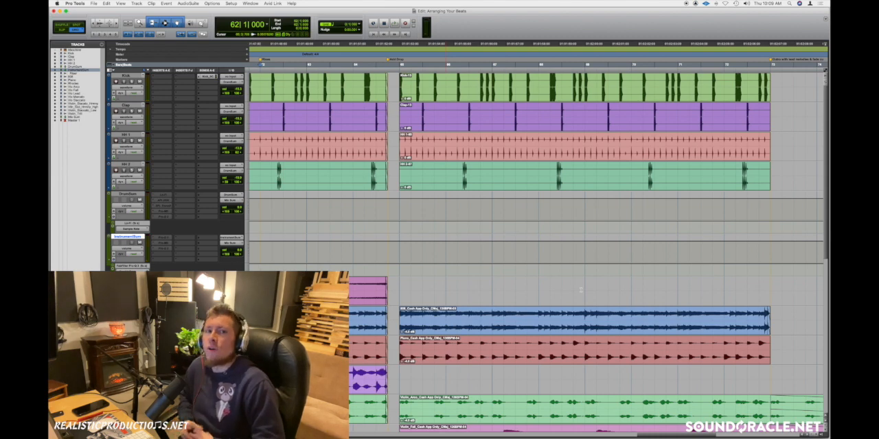
# Step: Place the edit cursor at bar 72 and play the outro with the fading strings from bar 73
pyautogui.hscroll(5, 580, 291)
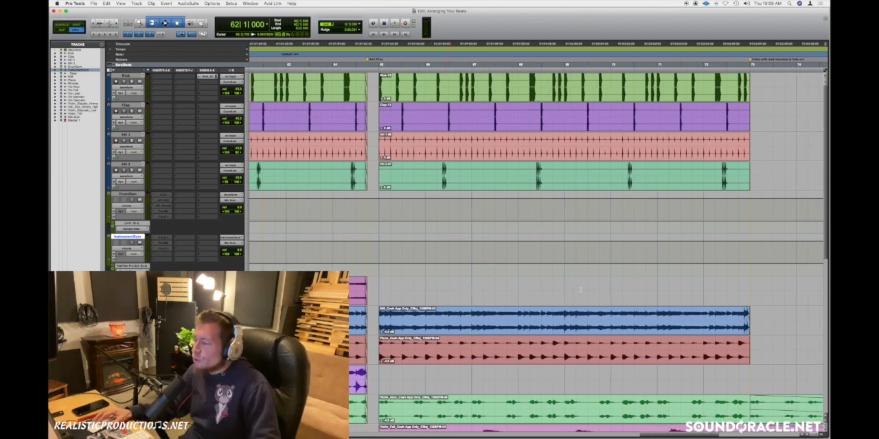
pyautogui.click(578, 287)
pyautogui.hscroll(5, 578, 288)
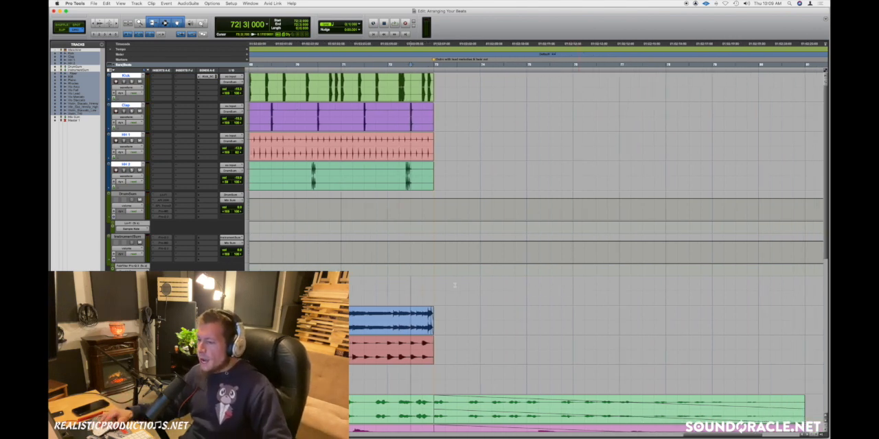
pyautogui.click(434, 289)
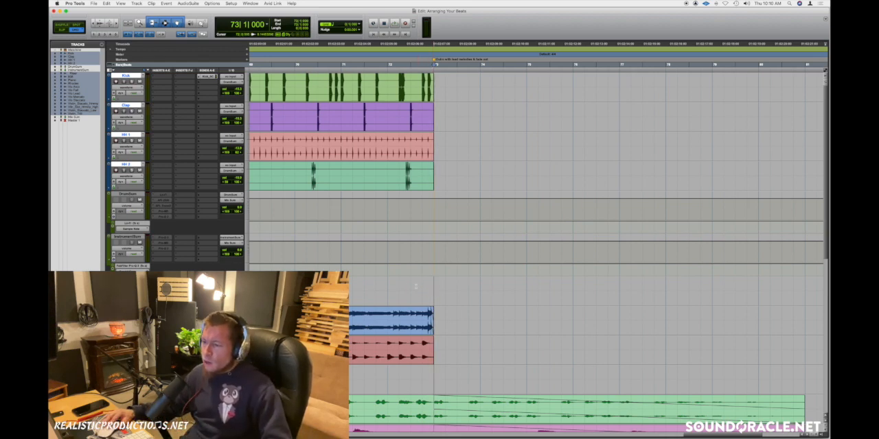
pyautogui.click(403, 286)
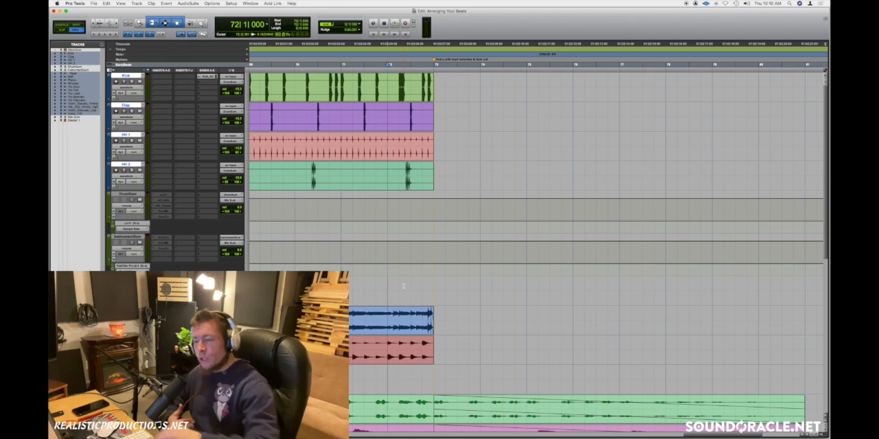
pyautogui.press('space')
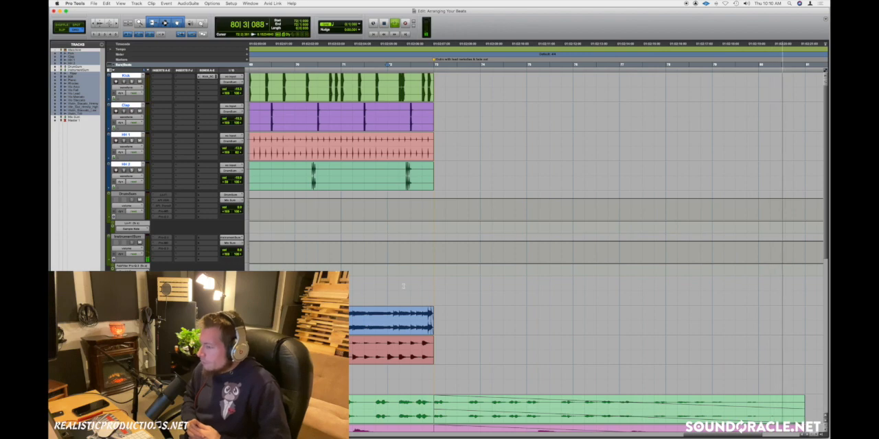
pyautogui.press('space')
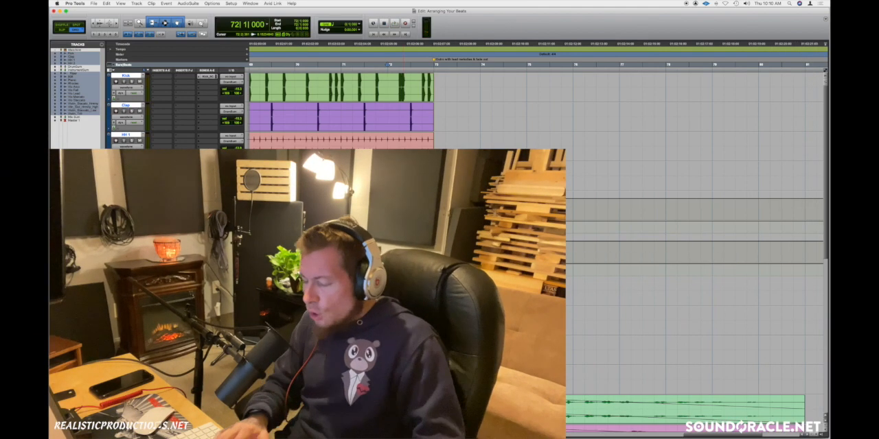
# Step: Bring the whole arrangement into view and return the edit cursor to the session start at bar 1
pyautogui.press('r')
pyautogui.press('r')
pyautogui.press('r')
pyautogui.press('Return')
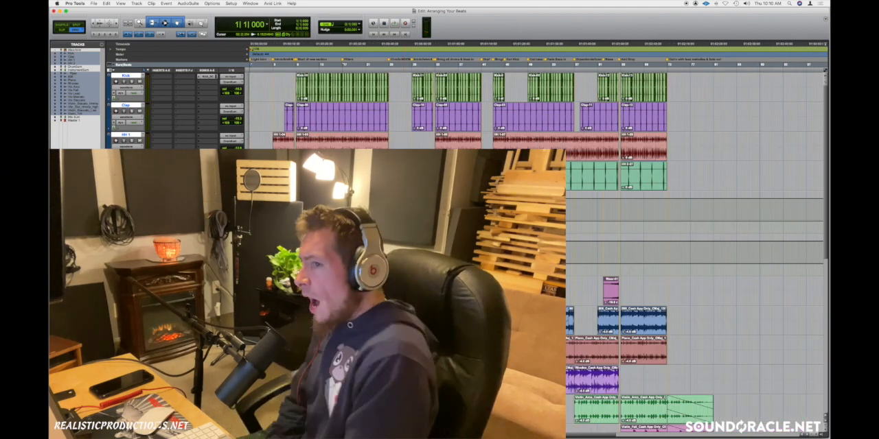